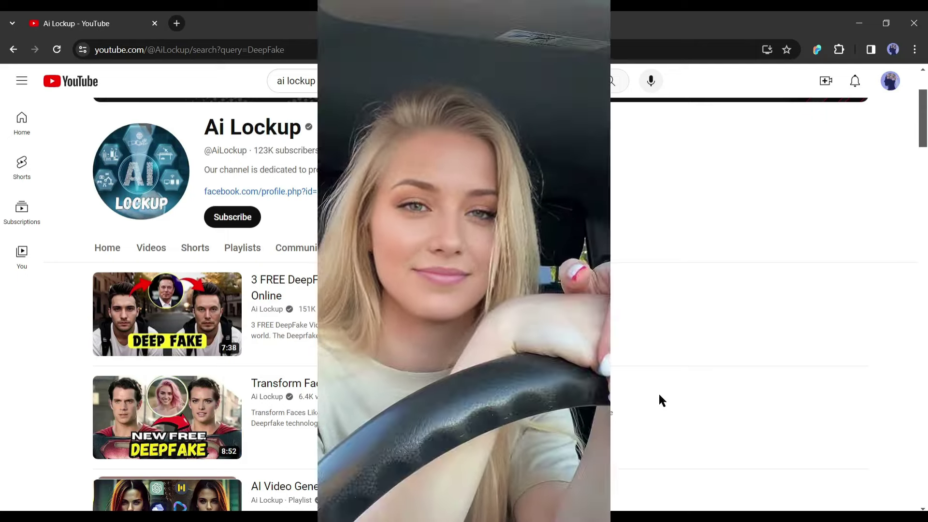
Scroll to 'Customize your Content' and preview the Realistic Avatar and Talking Photo showcases
scroll(660, 399, "down", 5)
scroll(658, 392, "down", 4)
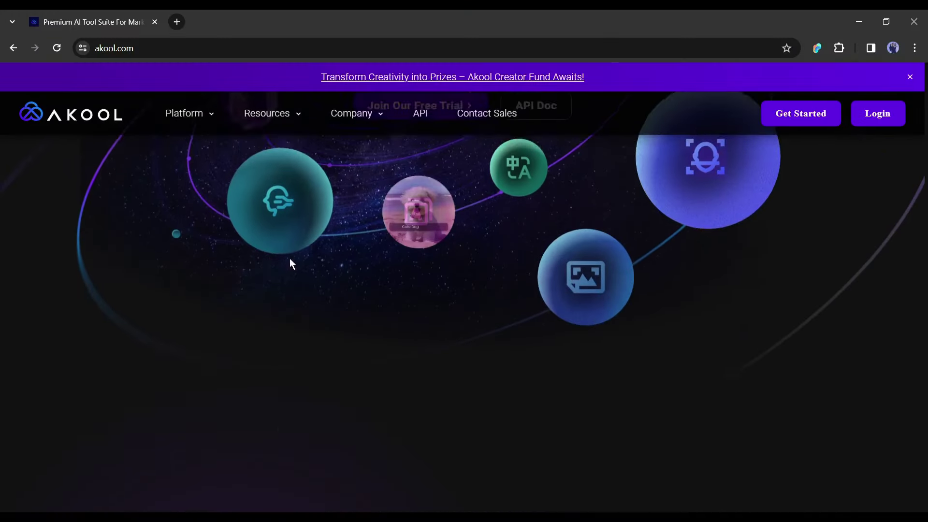
scroll(228, 192, "down", 4)
scroll(178, 172, "up", 2)
scroll(176, 179, "down", 6)
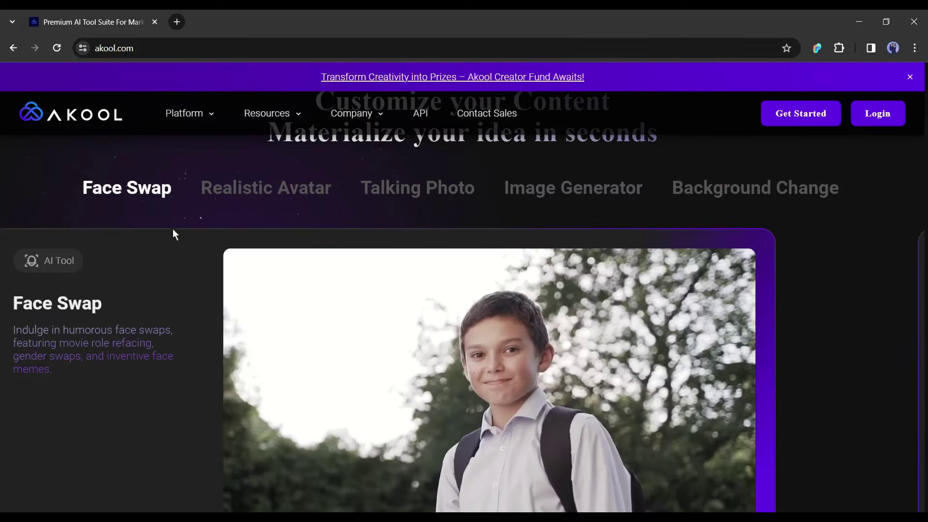
left_click(255, 186)
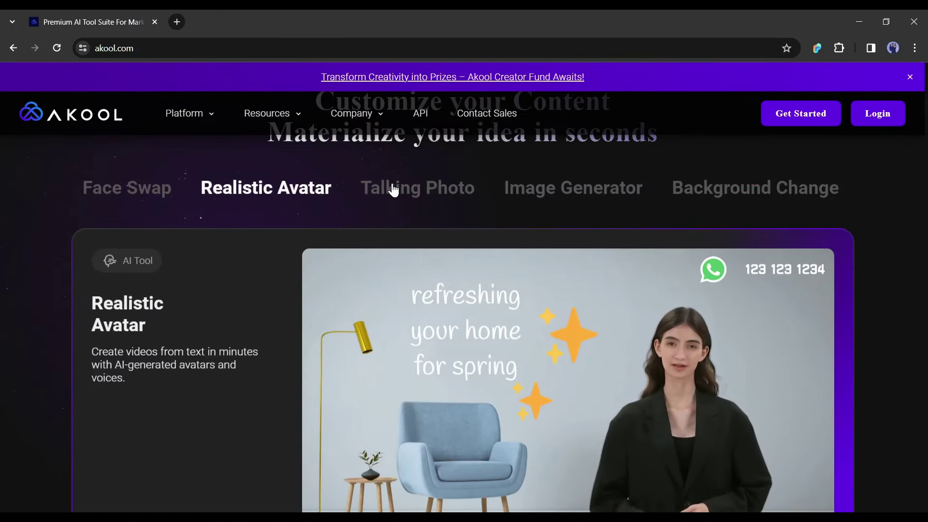
left_click(417, 191)
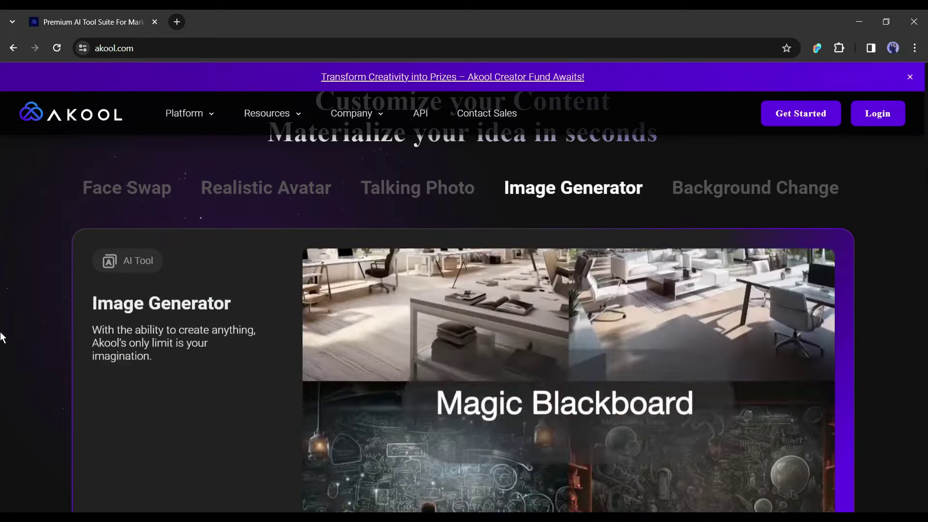
Close the purple Creator Fund promo banner
scroll(464, 290, "down", 1)
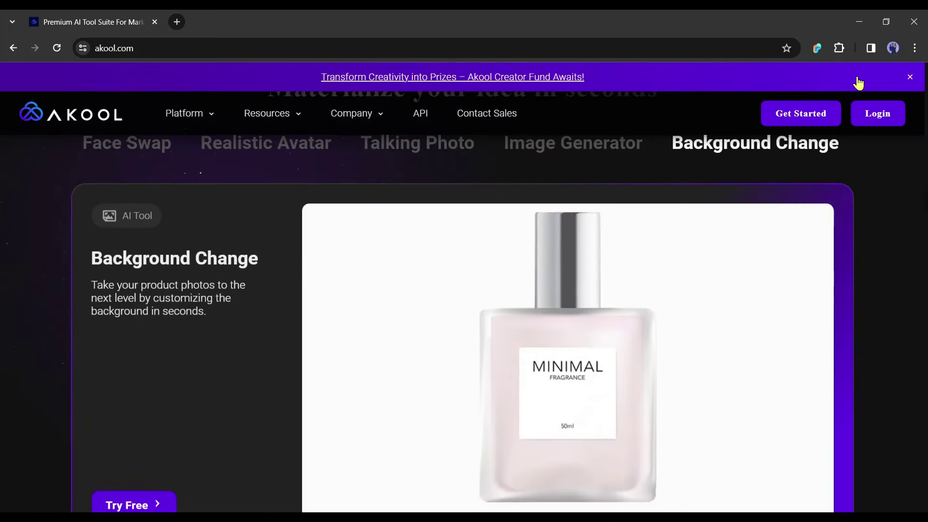
left_click(910, 77)
scroll(889, 257, "down", 1)
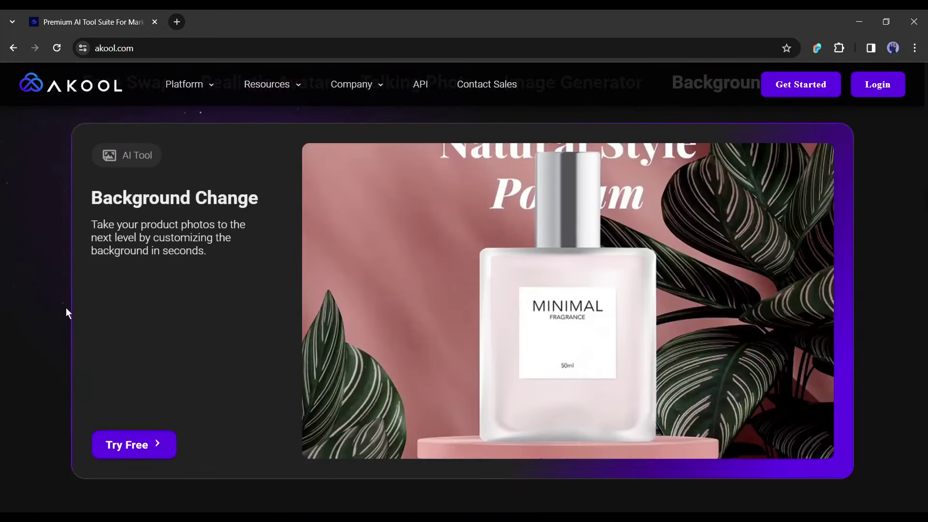
scroll(29, 314, "up", 2)
scroll(2, 317, "down", 1)
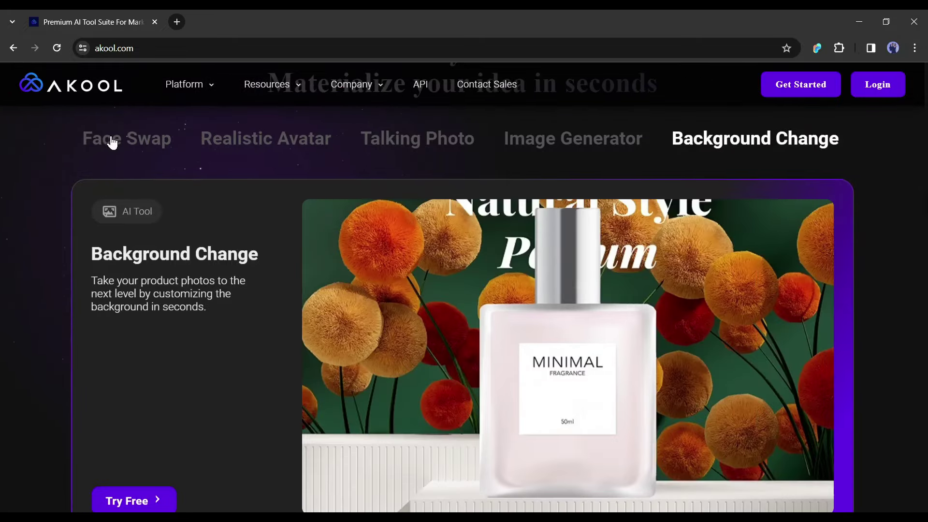
Preview the Face Swap, Realistic Avatar, Talking Photo, Image Generator and Background Change showcases
left_click(110, 140)
scroll(89, 140, "up", 1)
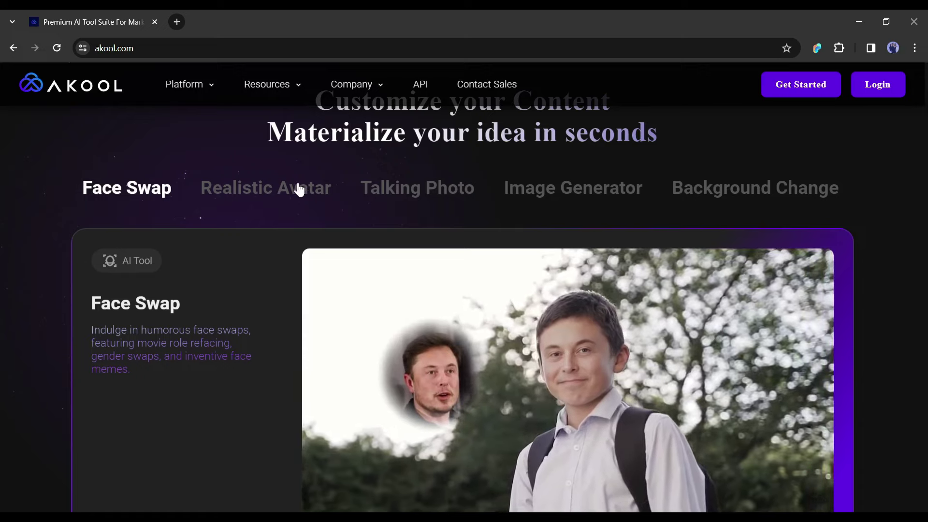
left_click(287, 193)
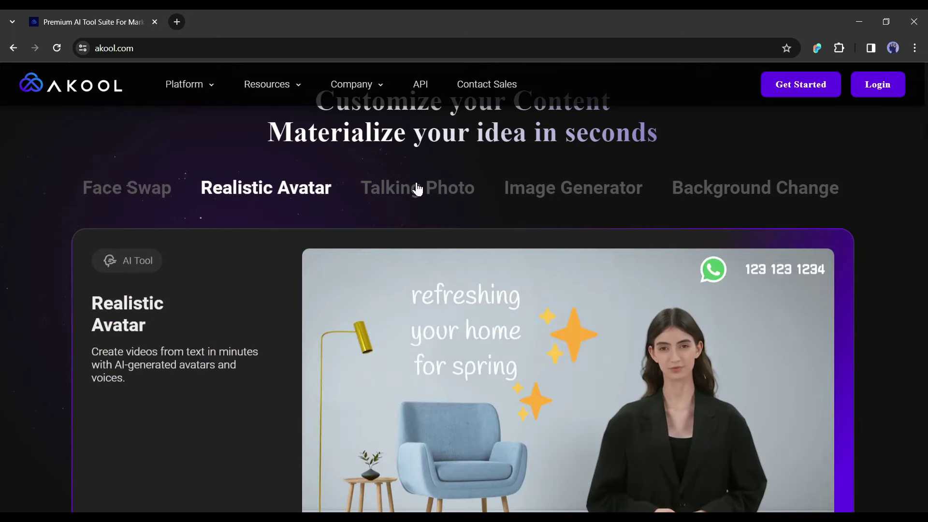
left_click(418, 189)
left_click(556, 196)
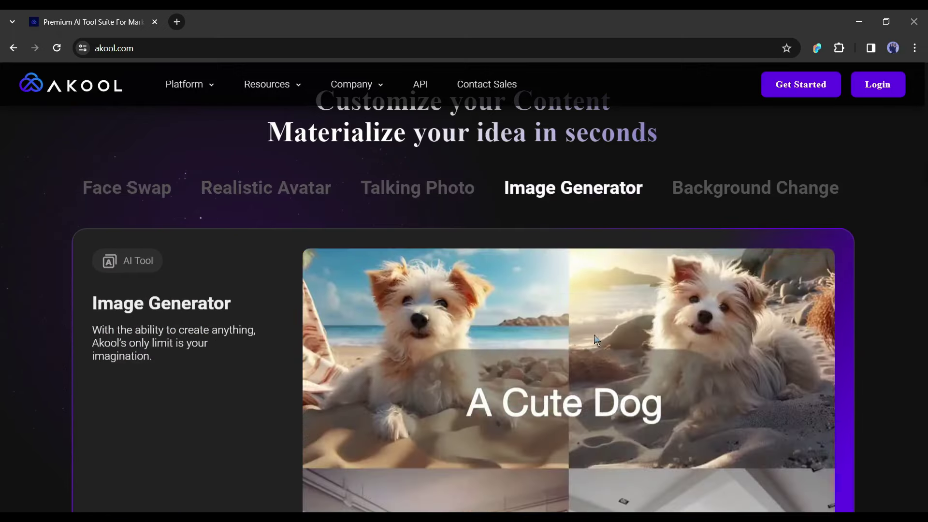
left_click(723, 191)
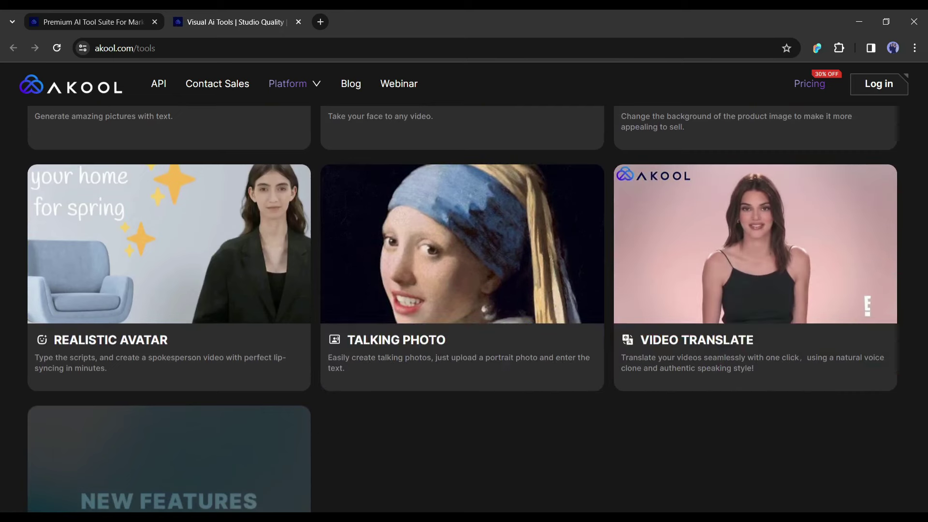
Open the Video Translate page from the tools grid, scroll through it, and go back
scroll(483, 282, "up", 3)
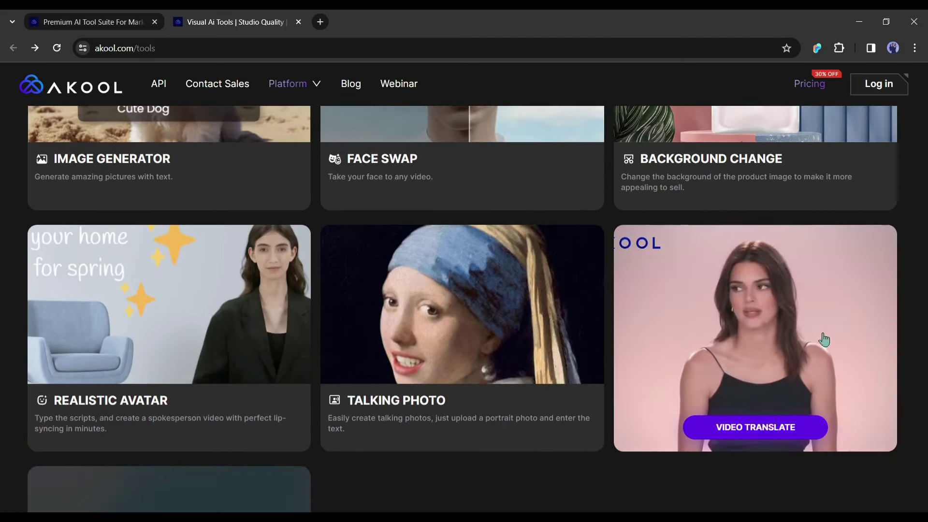
left_click(751, 304)
scroll(145, 259, "down", 10)
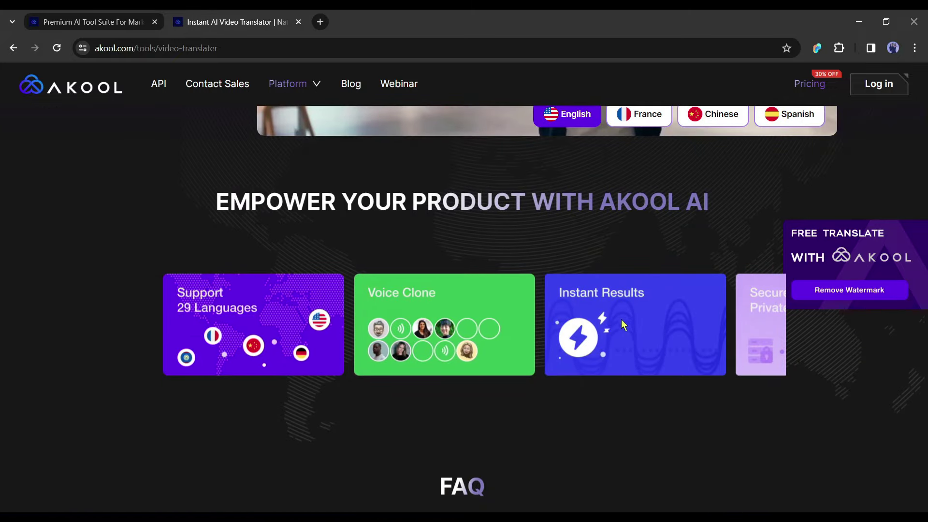
scroll(623, 323, "up", 8)
scroll(331, 263, "down", 1)
scroll(35, 108, "up", 9)
left_click(12, 49)
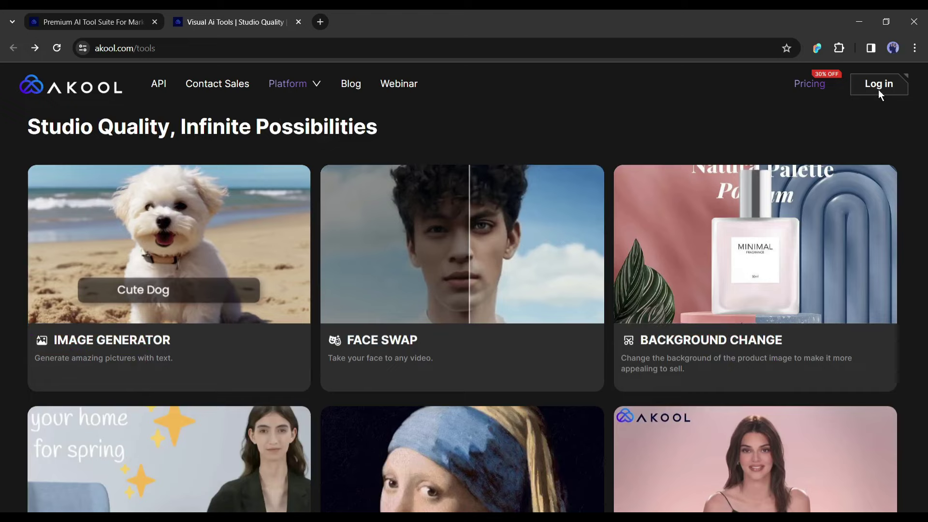
Sign in to the Akool account
left_click(877, 89)
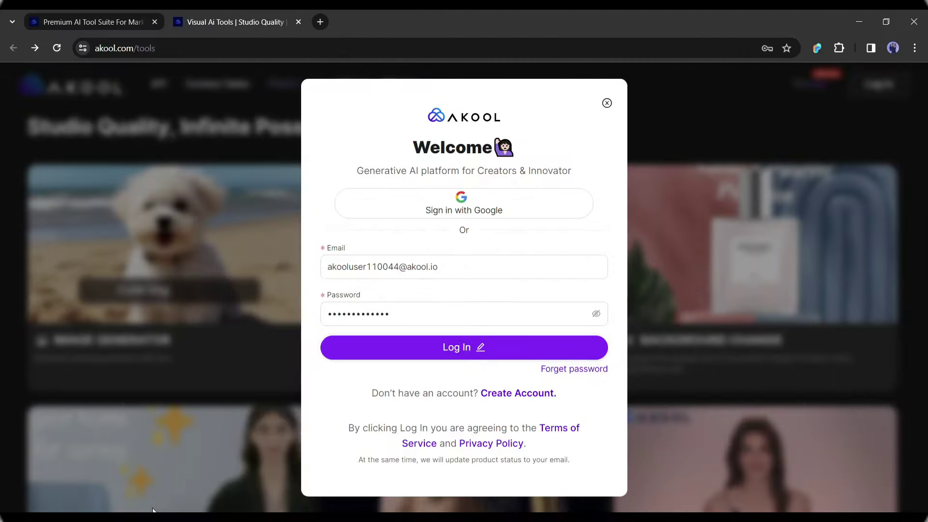
left_click(497, 348)
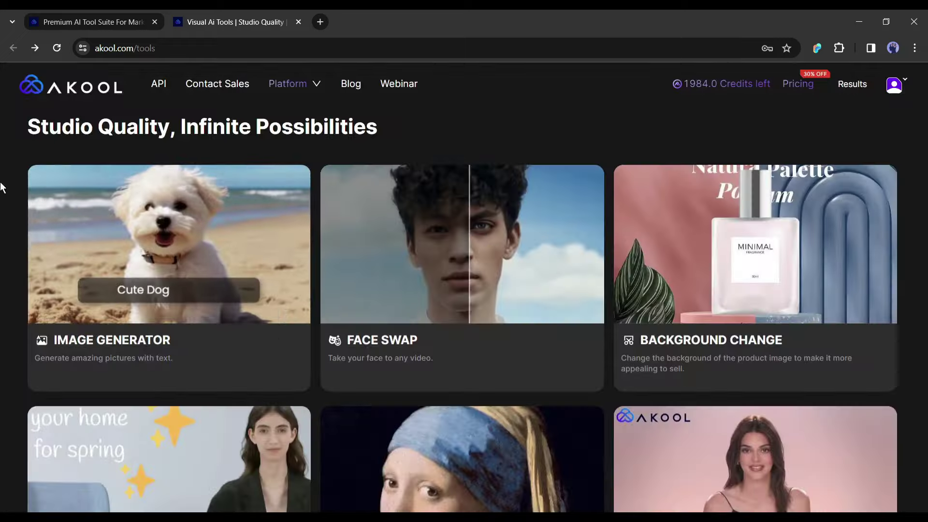
scroll(497, 231, "up", 1)
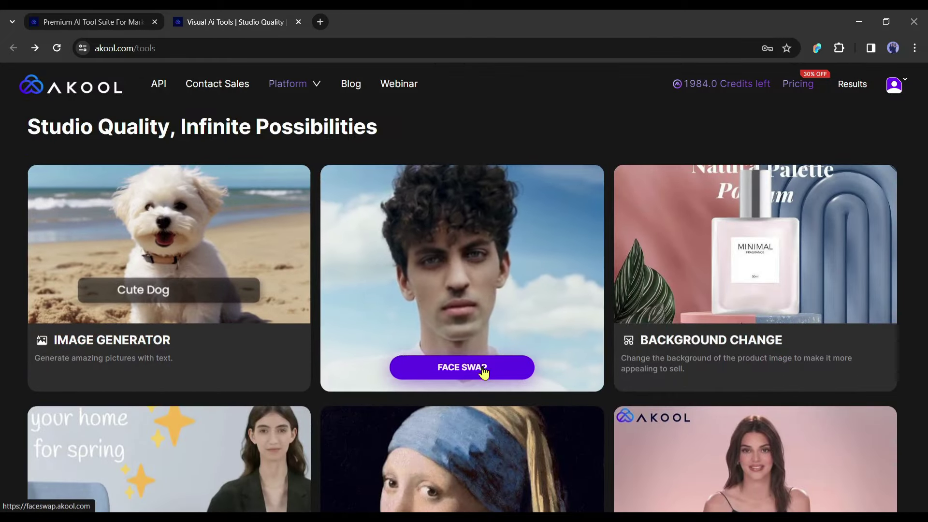
Open the Face Swap tool and scroll down to its file upload area
left_click(476, 369)
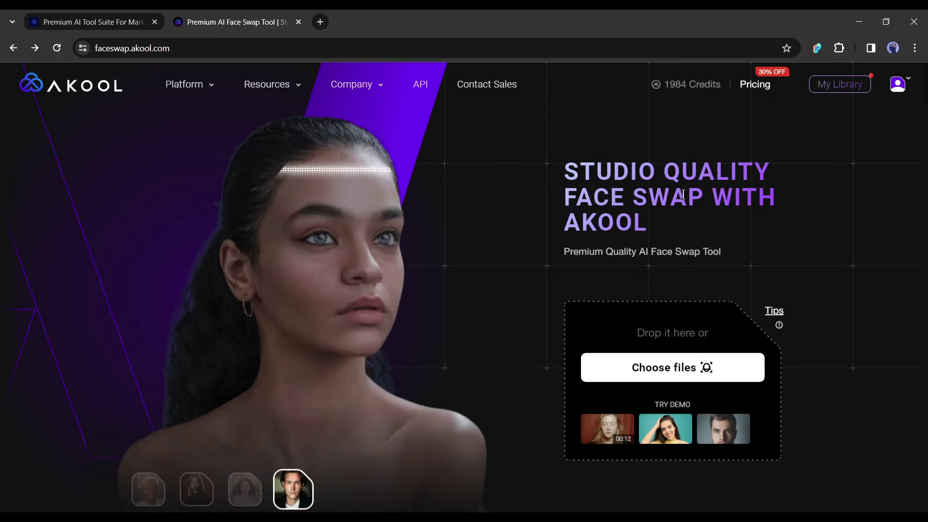
scroll(641, 132, "down", 1)
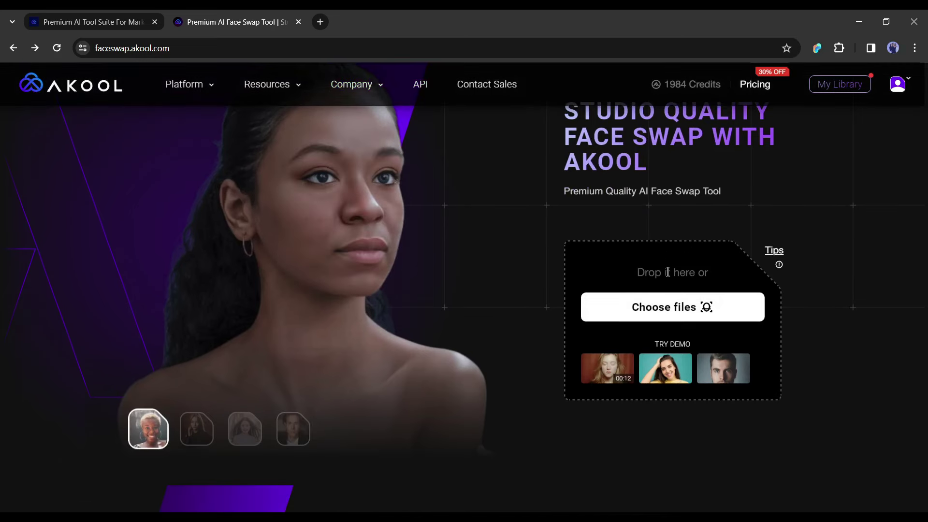
left_click_drag(613, 269, 690, 273)
left_click(690, 273)
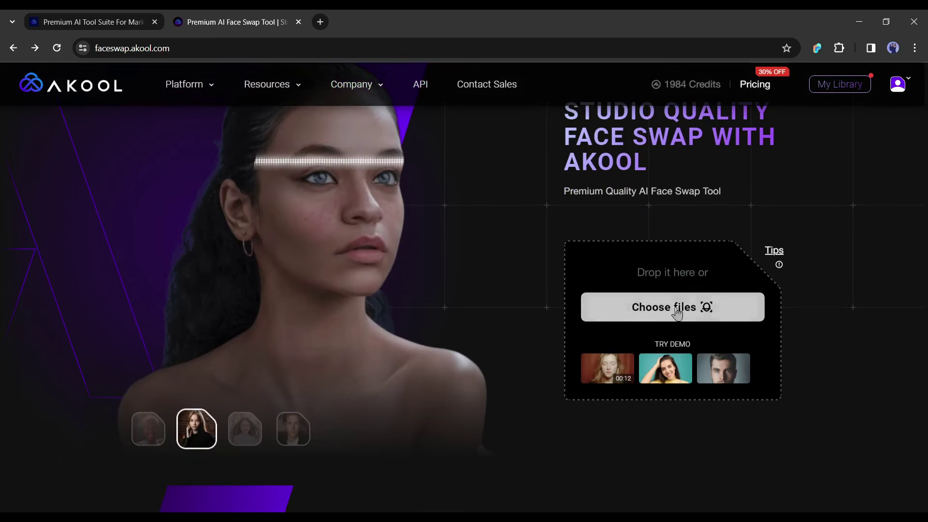
Load the smiling woman demo photo, turn Face enhance on, and run a High Quality Face Swap
left_click(663, 368)
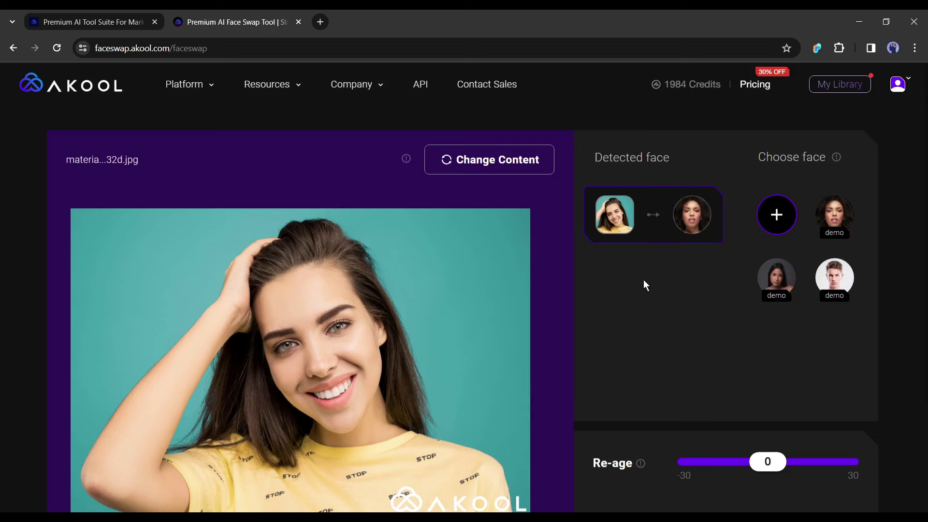
mouse_move(703, 224)
scroll(577, 269, "down", 3)
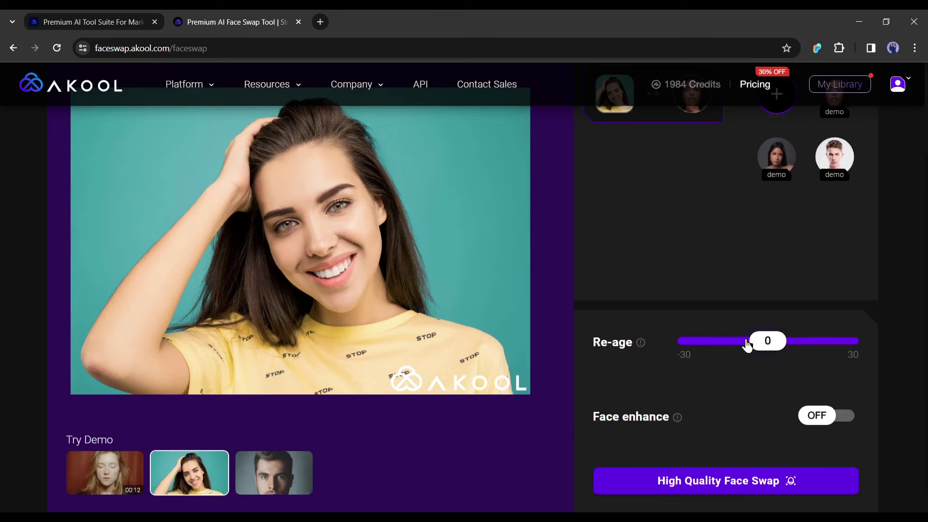
scroll(481, 283, "down", 1)
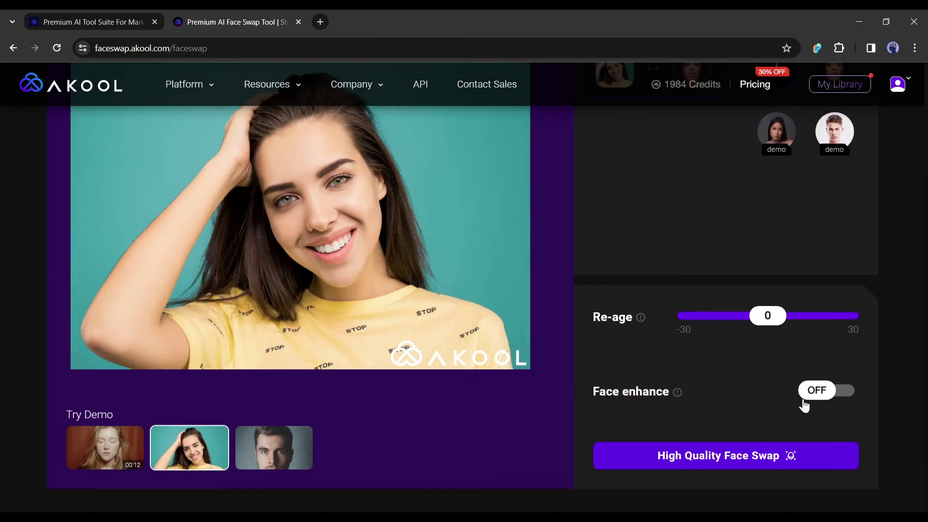
scroll(829, 413, "up", 2)
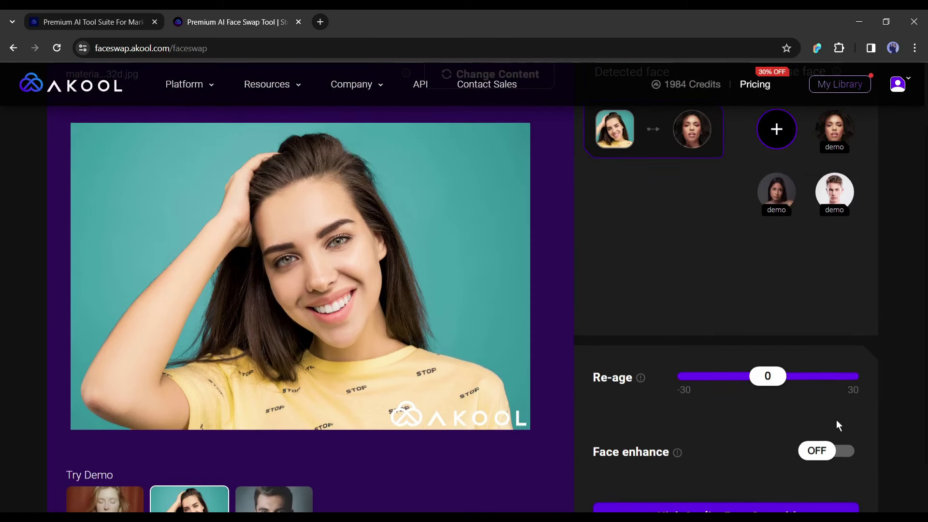
scroll(840, 427, "down", 2)
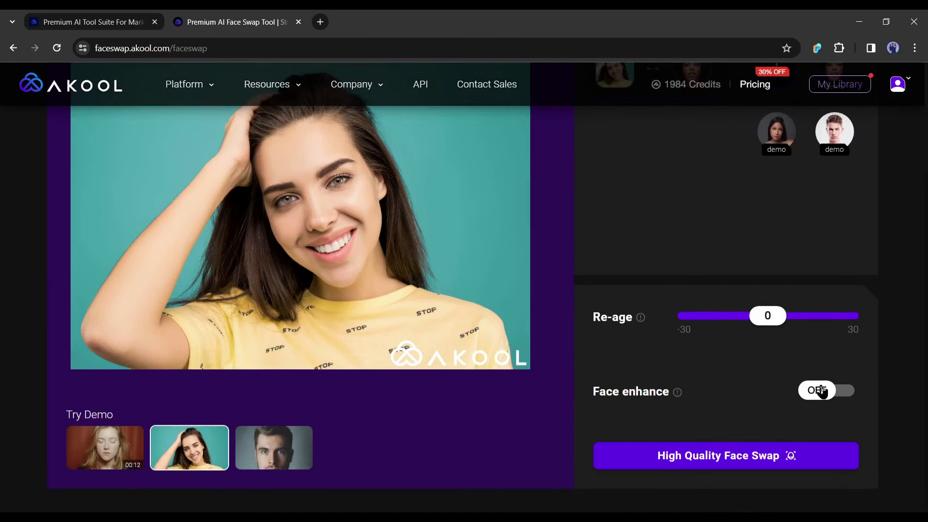
left_click(754, 461)
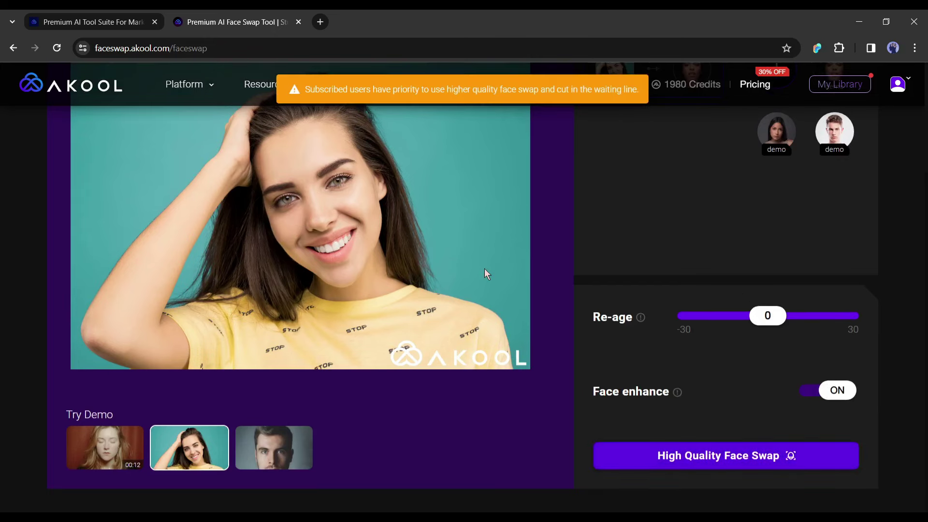
In My Library, preview the smiling woman swap result, download it, and close the preview
scroll(483, 266, "up", 3)
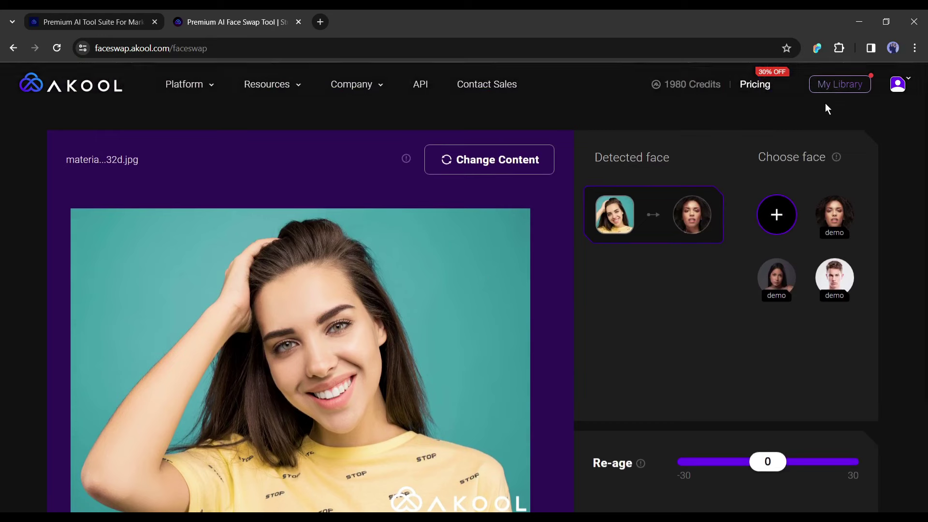
left_click(848, 94)
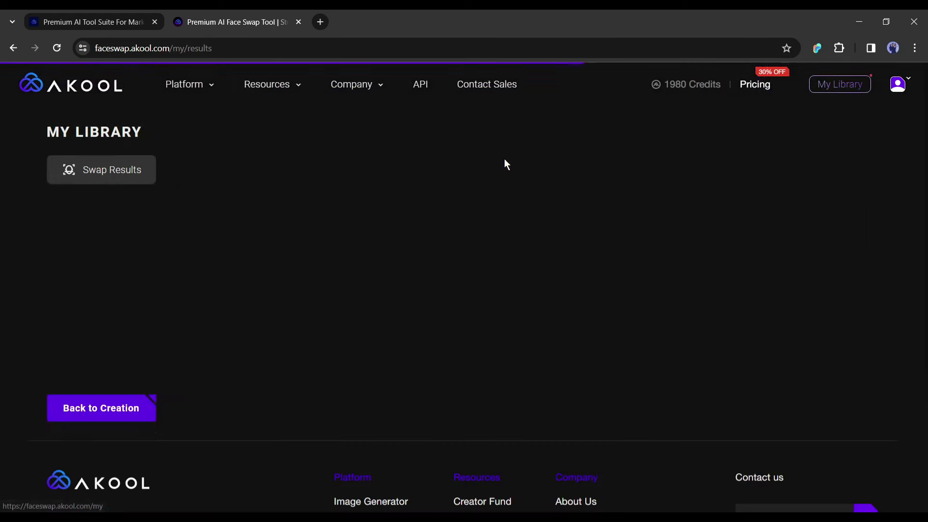
left_click(304, 213)
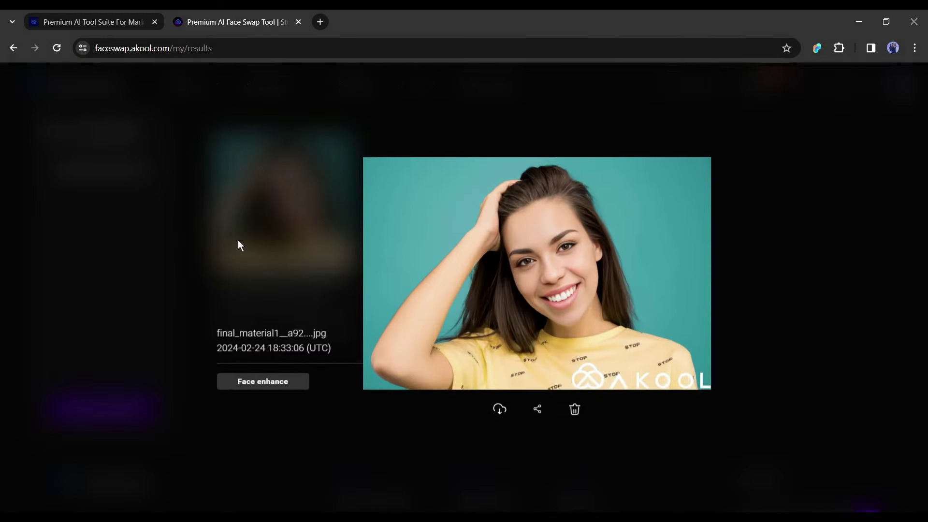
left_click(501, 411)
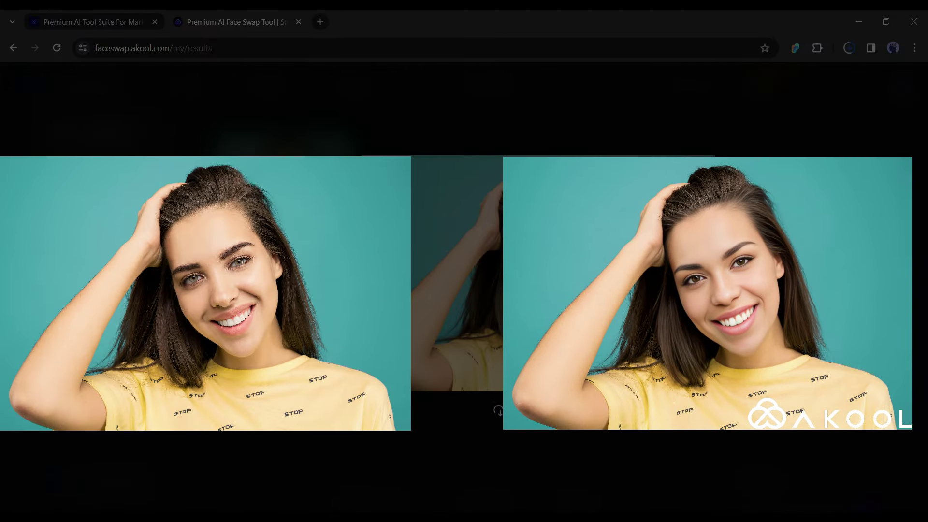
left_click(915, 77)
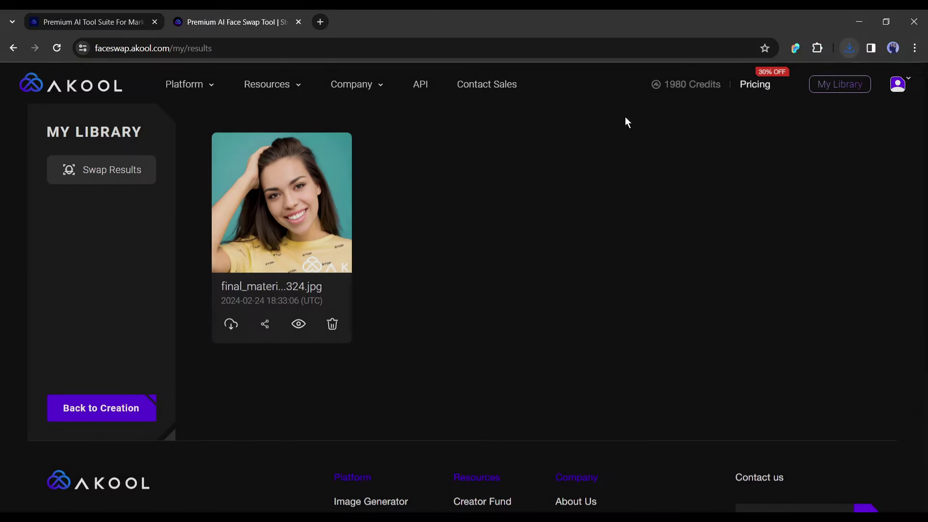
Run a second High Quality Face Swap at Re-age 30 and preview it in My Library
left_click(13, 48)
scroll(372, 300, "down", 3)
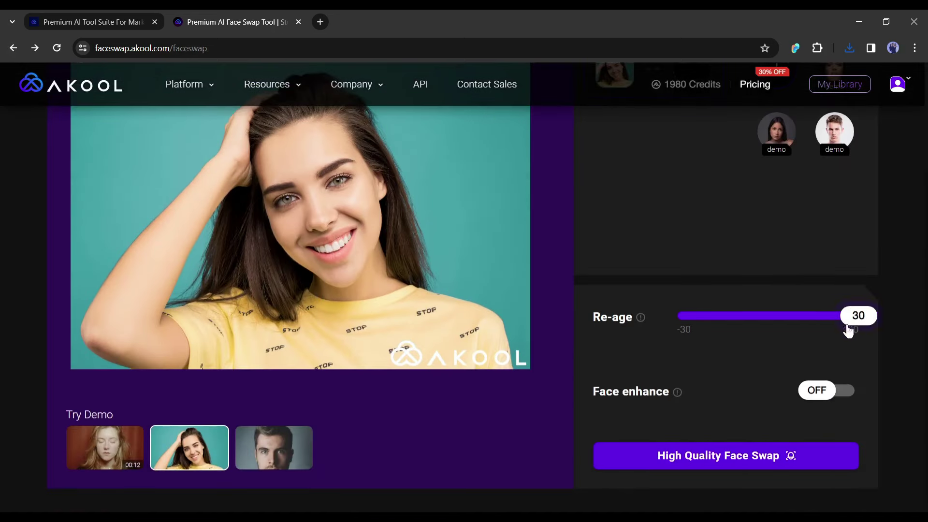
left_click(705, 452)
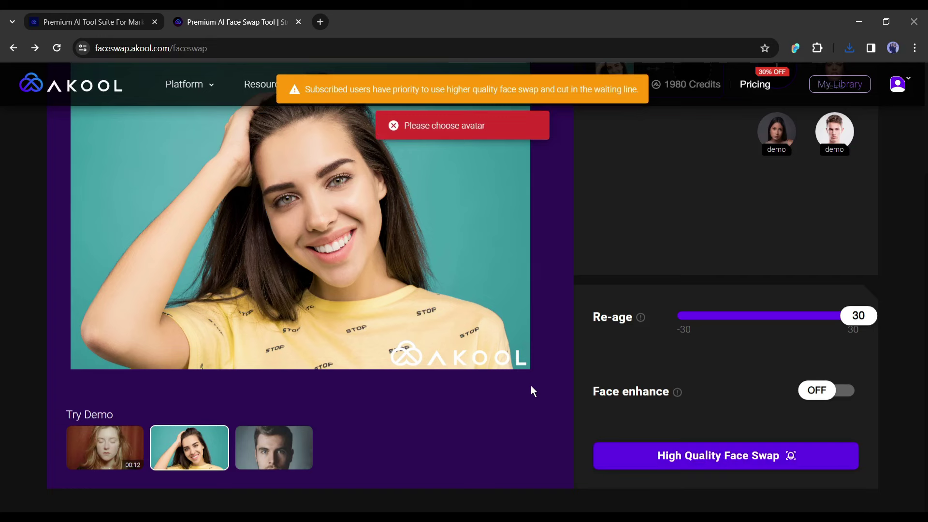
scroll(529, 381, "up", 3)
scroll(659, 217, "down", 5)
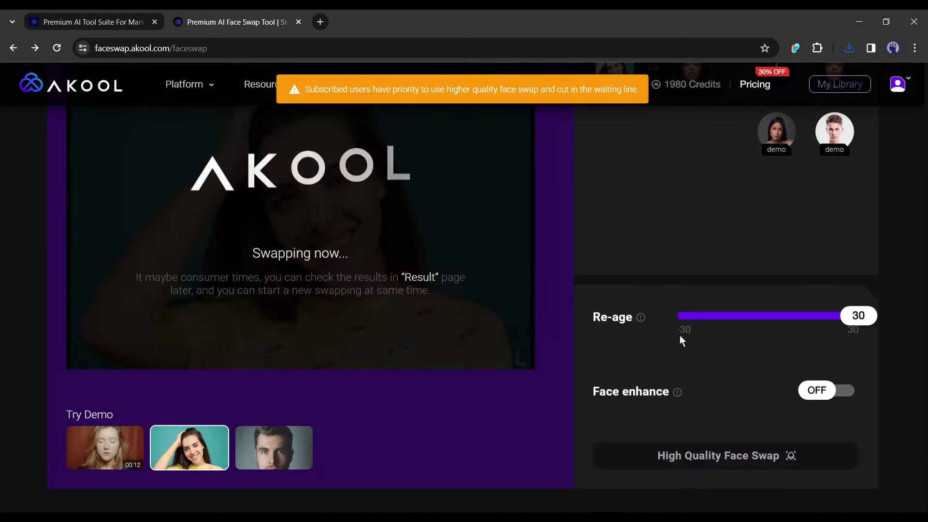
left_click(844, 90)
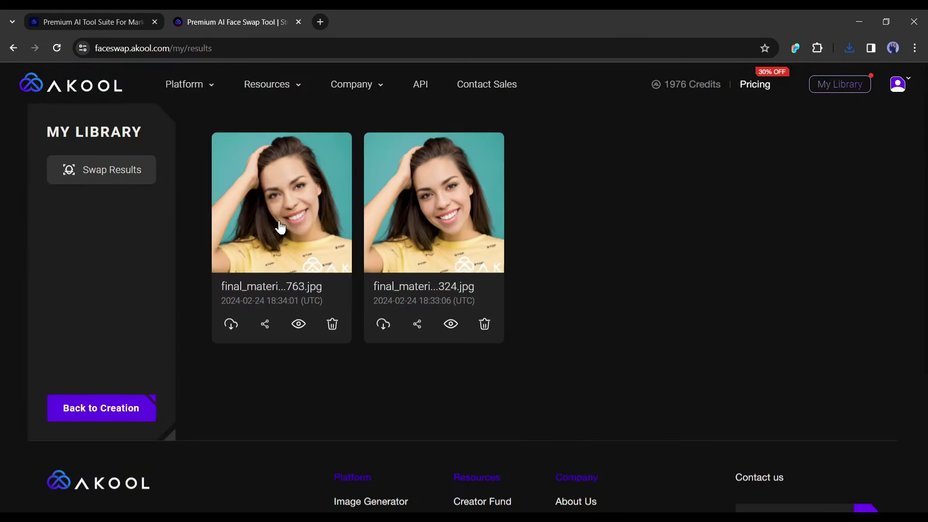
left_click(276, 224)
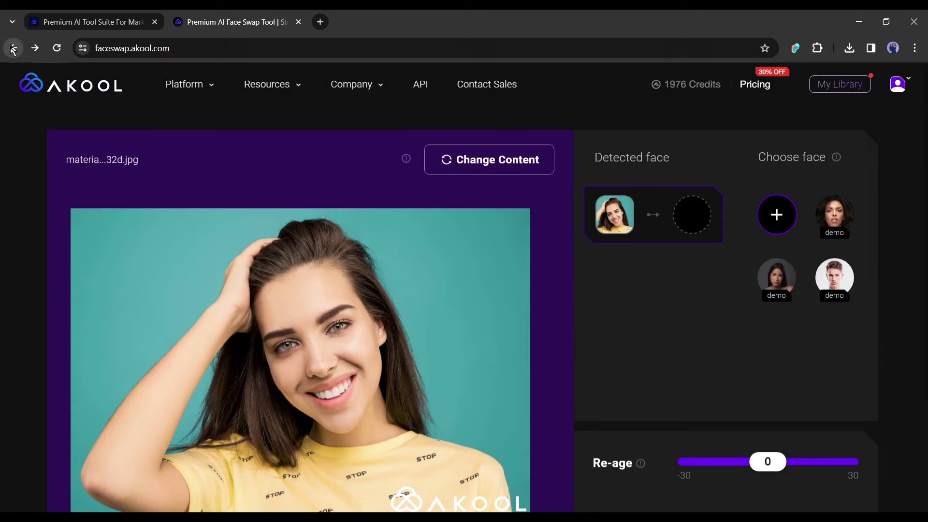
left_click(13, 49)
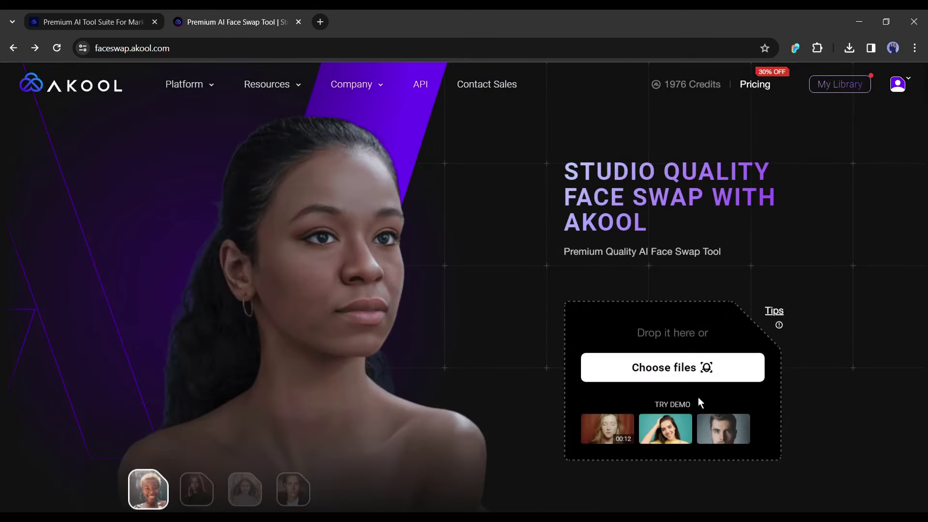
Back in the editor, upload the pink-haired woman image (3).png as the source photo
left_click(665, 365)
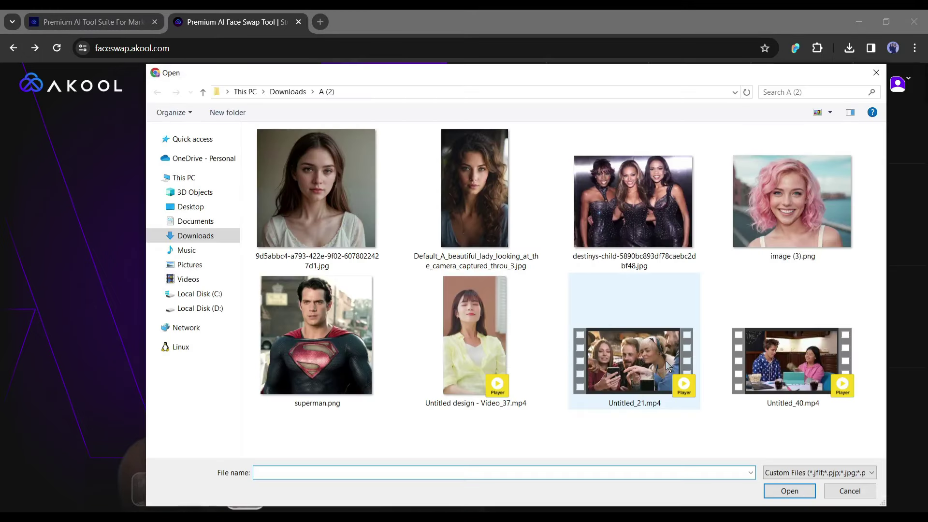
double_click(784, 212)
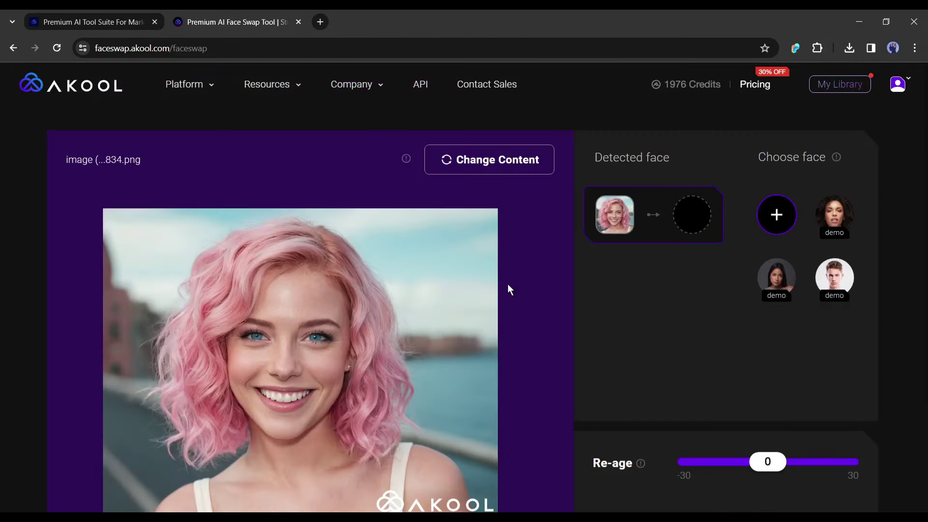
scroll(774, 314, "down", 1)
scroll(848, 259, "up", 1)
Add the curly-haired woman portrait as a new face and run the High Quality Face Swap
left_click(775, 216)
double_click(489, 165)
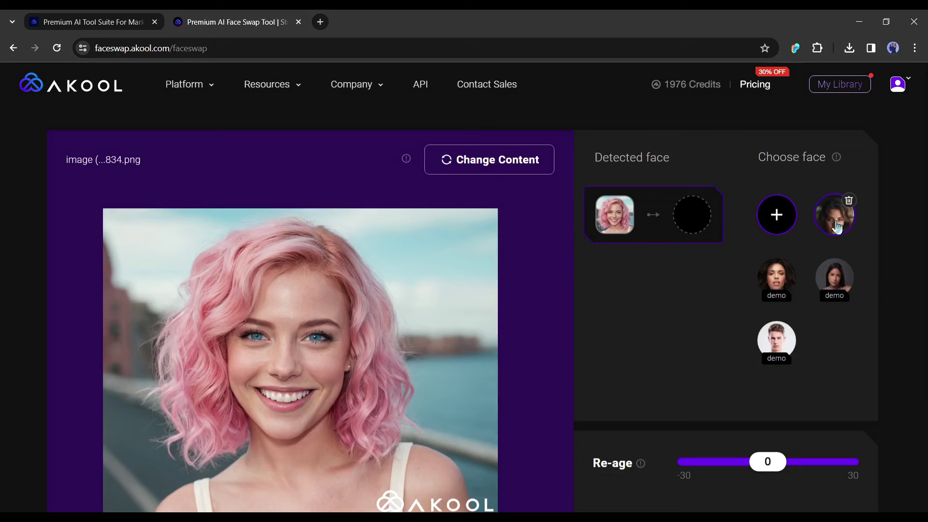
scroll(717, 237, "down", 3)
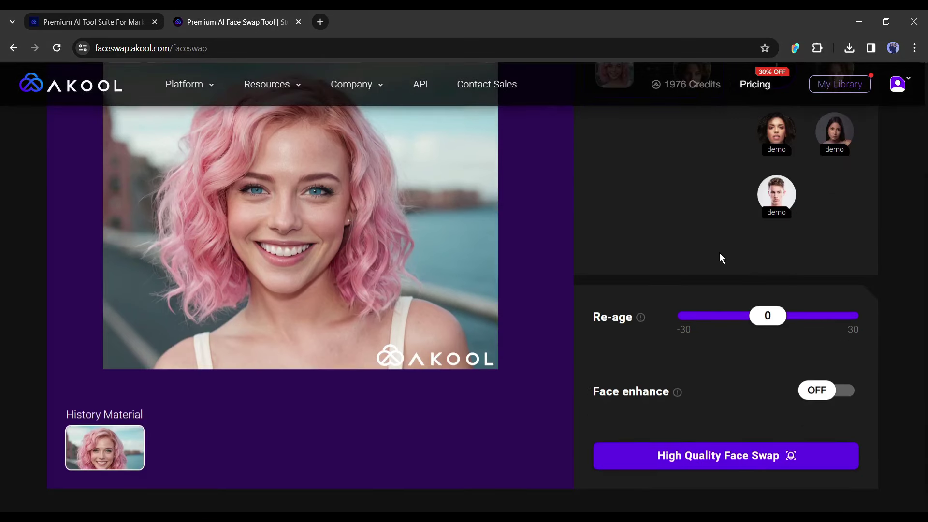
left_click(744, 471)
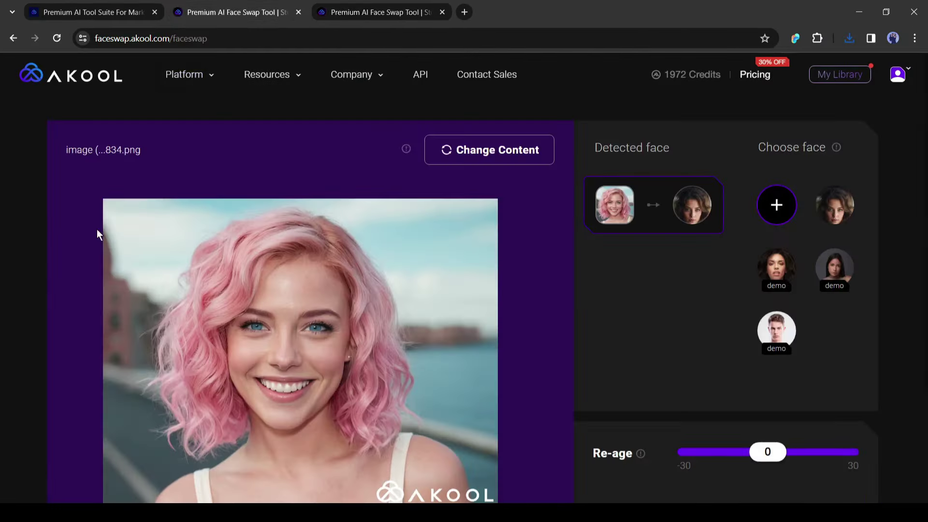
scroll(326, 313, "down", 3)
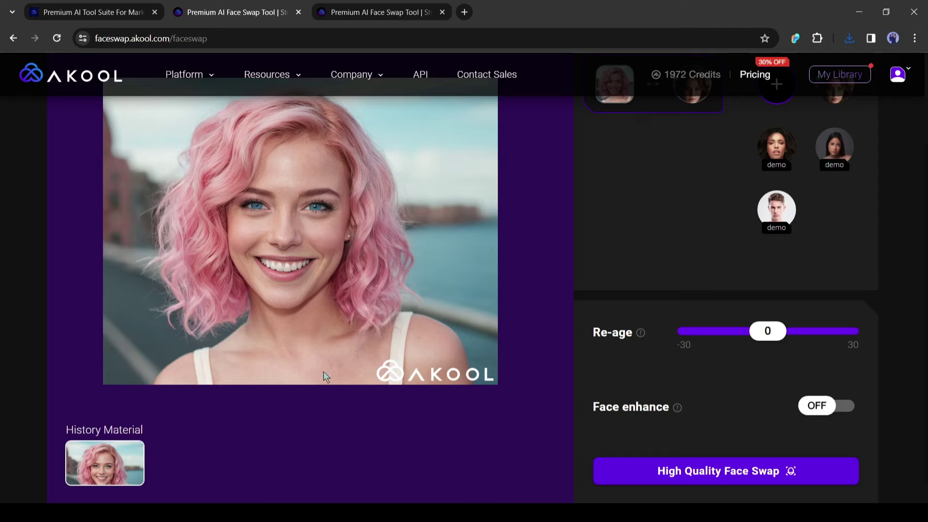
scroll(335, 299, "up", 3)
scroll(290, 237, "down", 3)
scroll(360, 213, "up", 3)
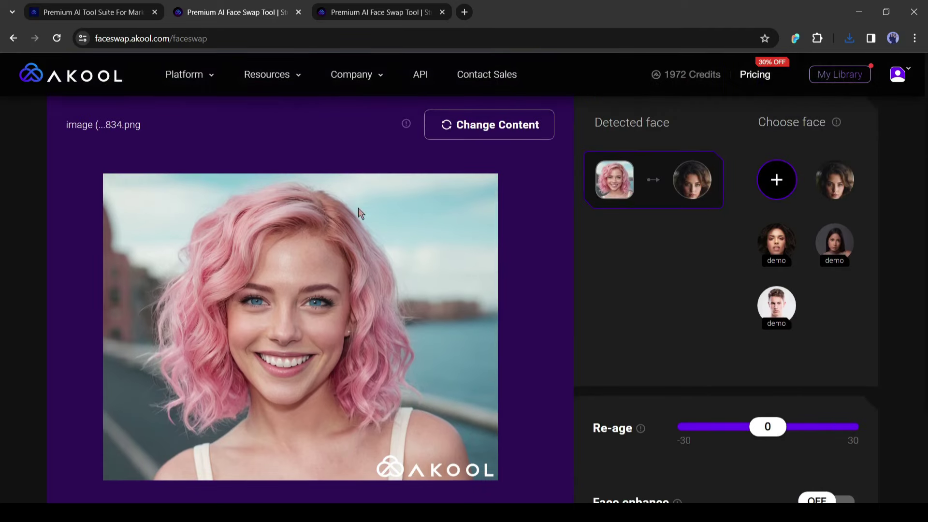
Load the destinys-child group photo, run the High Quality Face Swap on all three faces, and preview the result
left_click(518, 127)
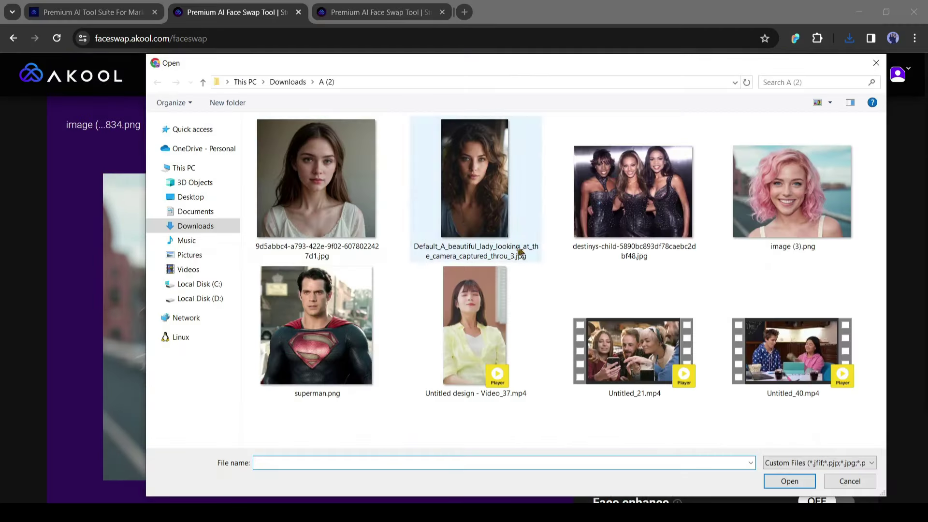
double_click(624, 198)
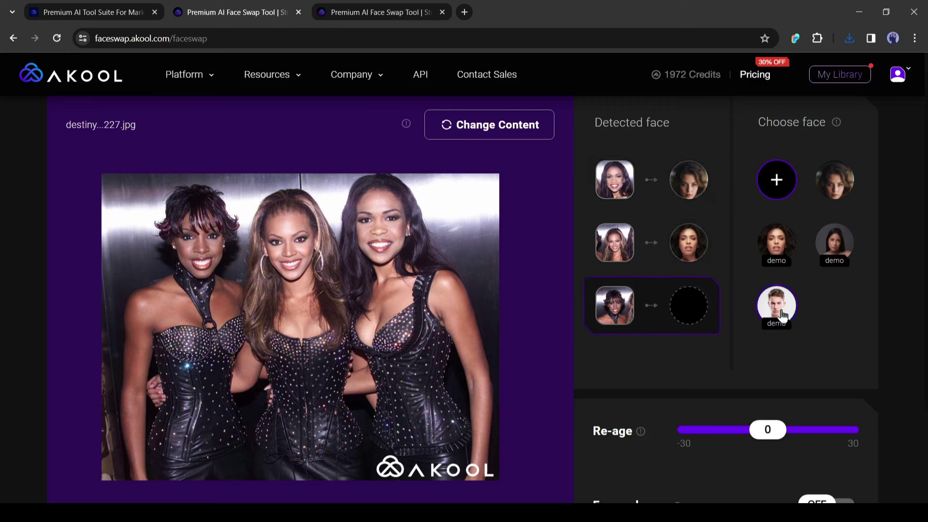
scroll(705, 313, "down", 3)
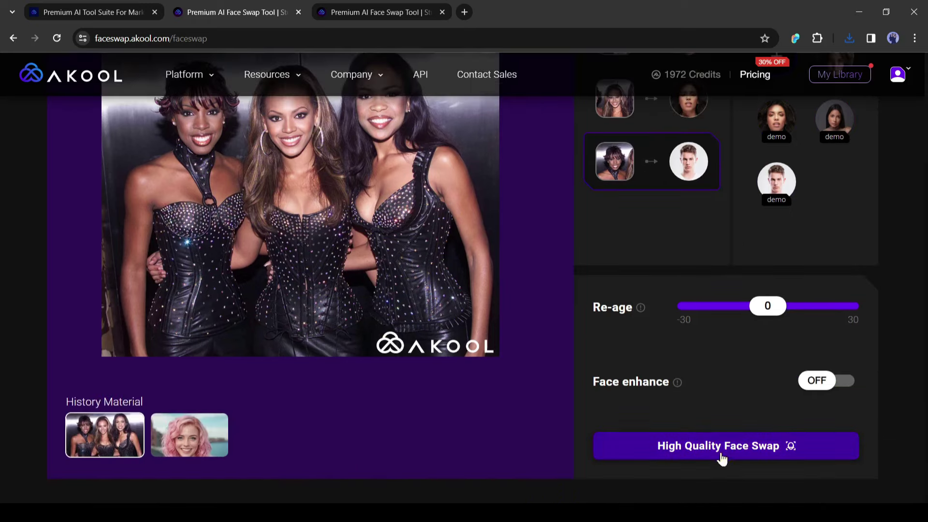
left_click(723, 449)
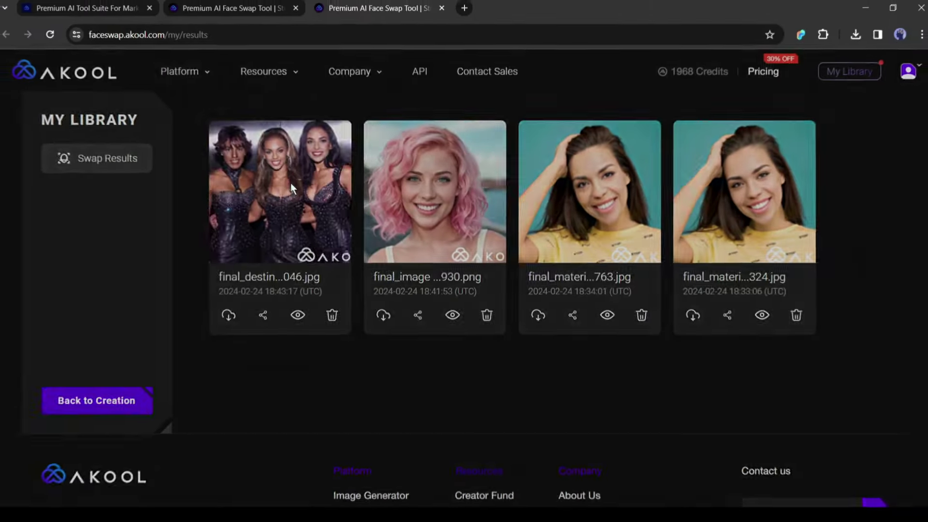
left_click(292, 183)
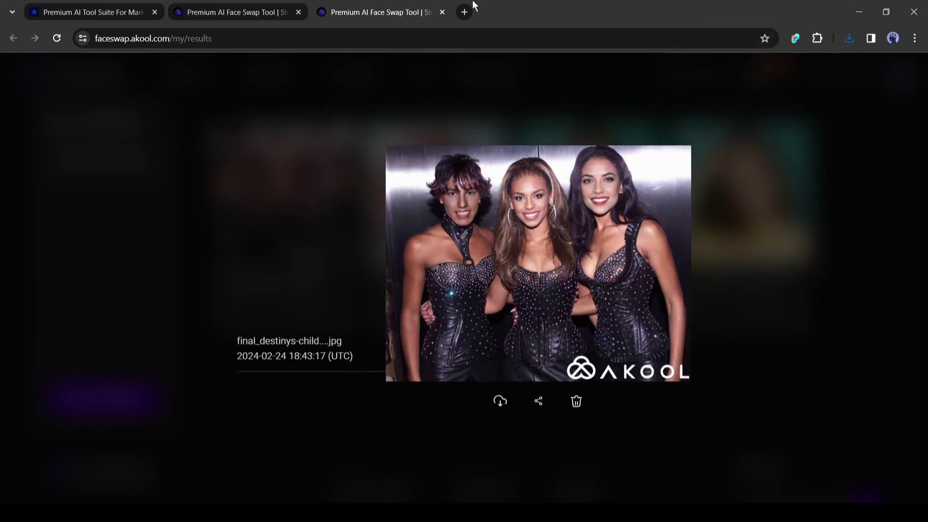
Upload the video Untitled_58.mp4 as the face swap source
left_click(284, 5)
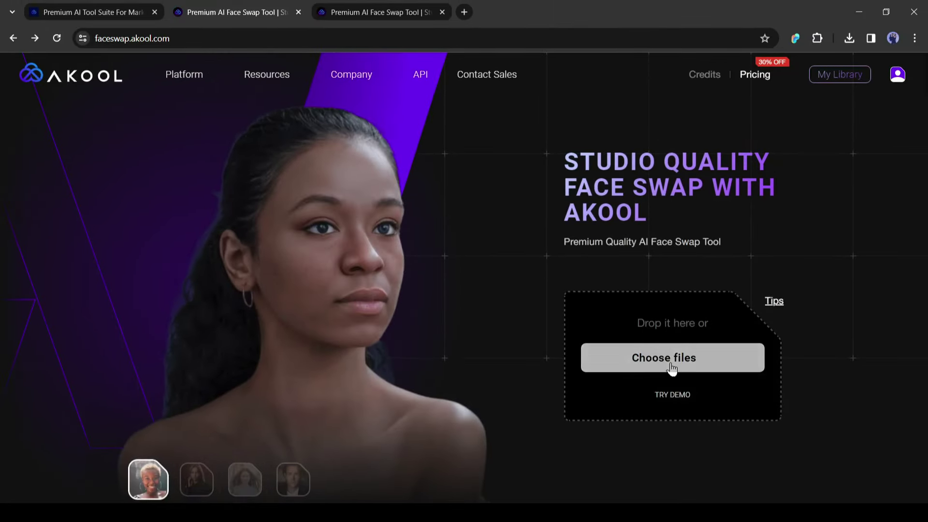
left_click(671, 366)
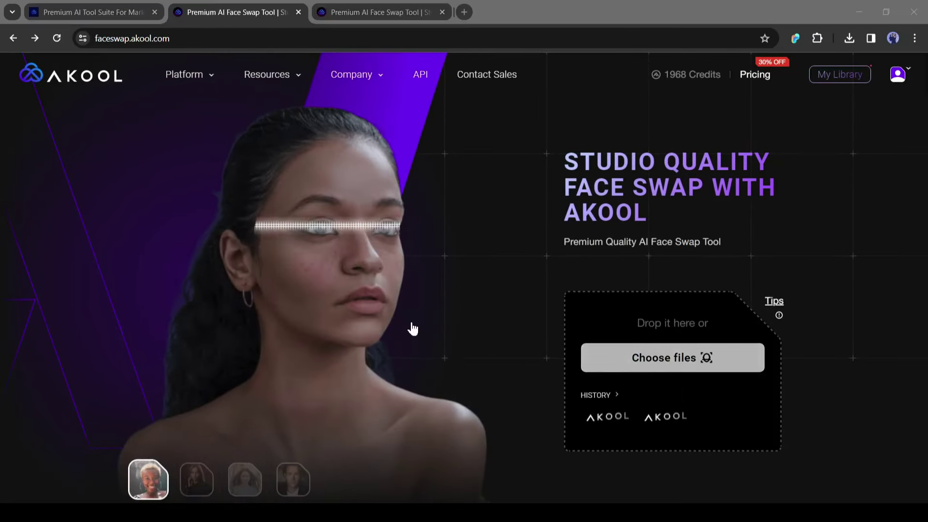
scroll(370, 428, "down", 2)
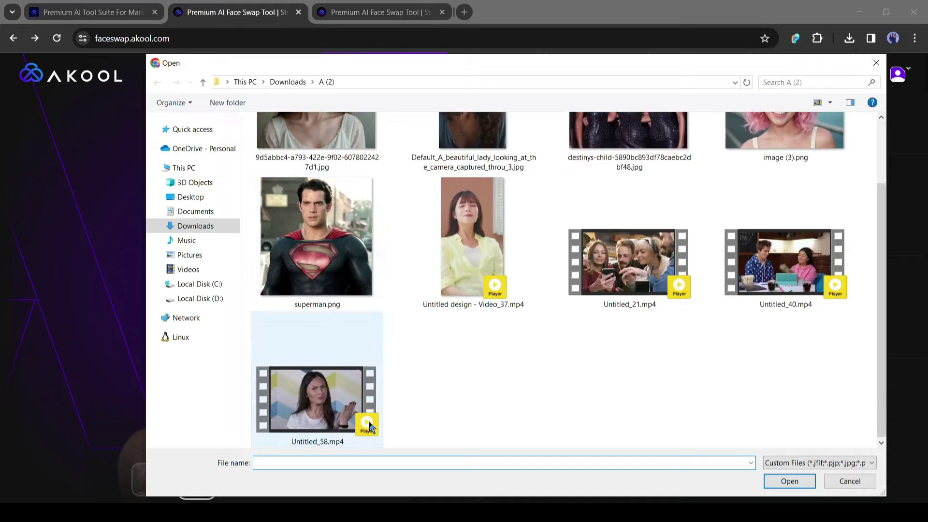
double_click(370, 428)
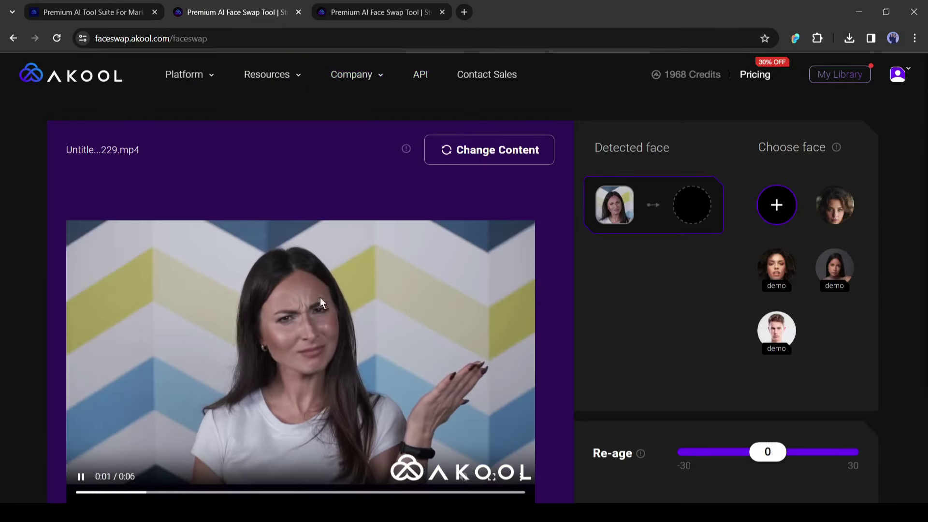
scroll(317, 307, "down", 1)
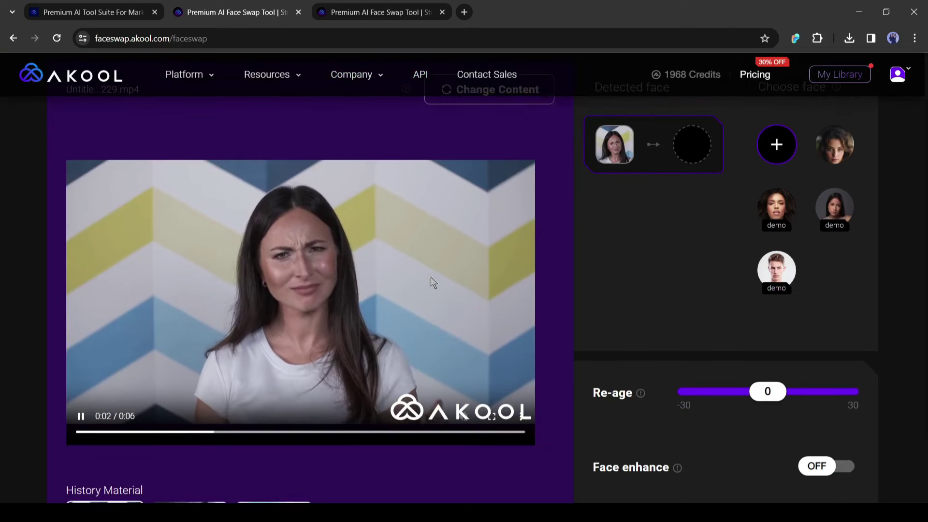
Assign the uploaded image (3).png face, enable Face enhance, run the High Quality Face Swap, and check My Library
left_click(777, 150)
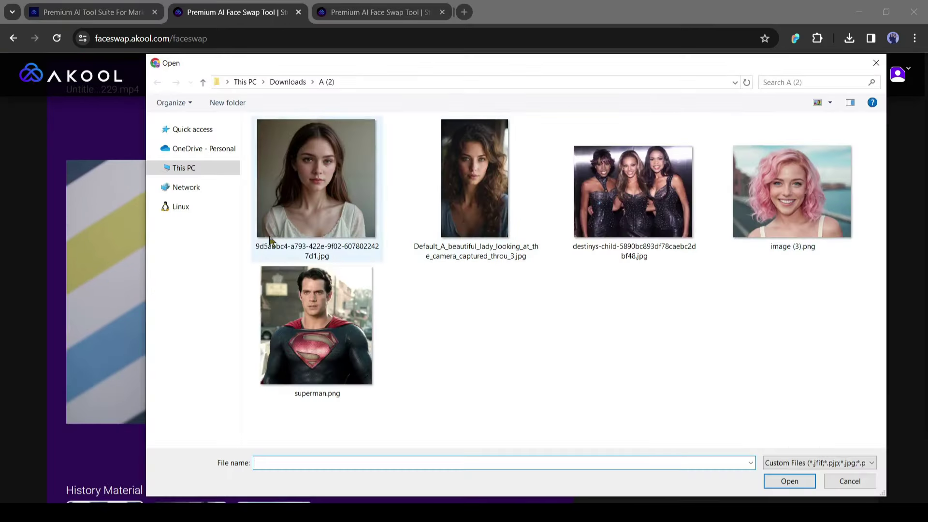
double_click(761, 214)
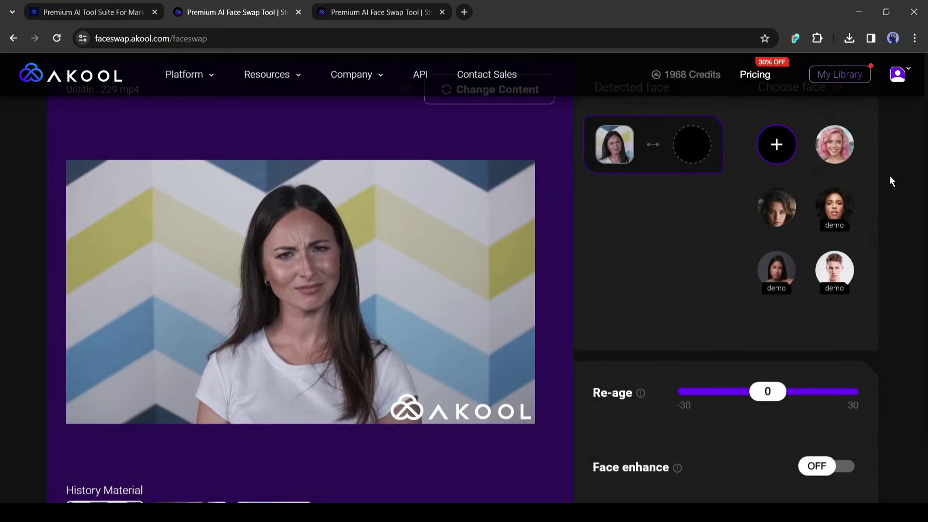
left_click(843, 148)
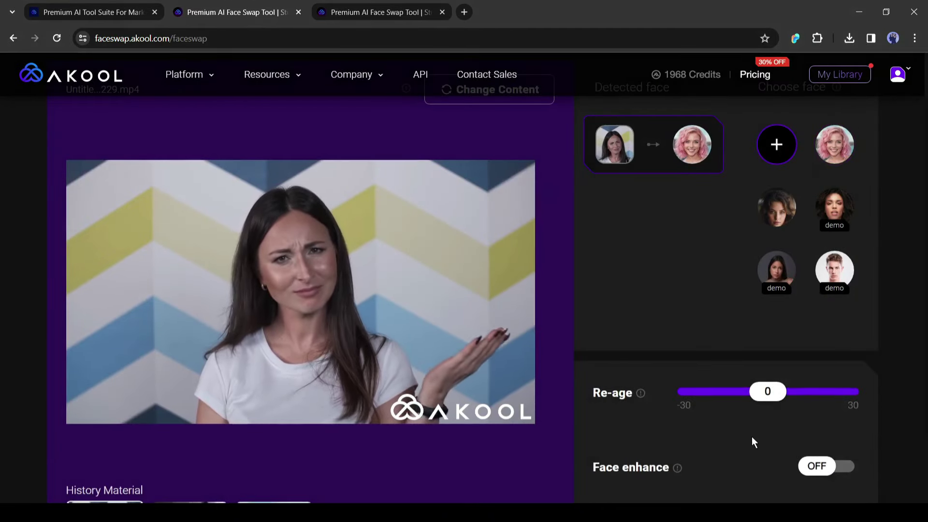
scroll(749, 437, "down", 2)
left_click(841, 381)
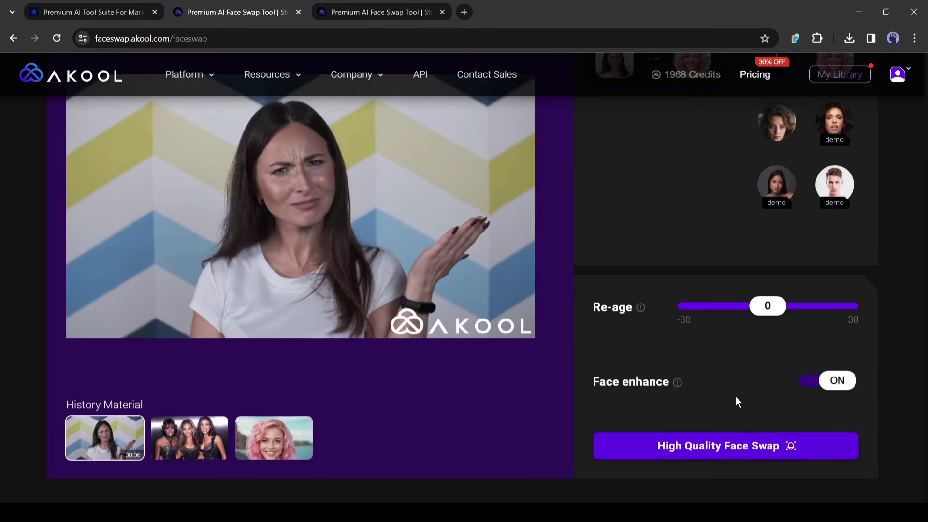
left_click(715, 448)
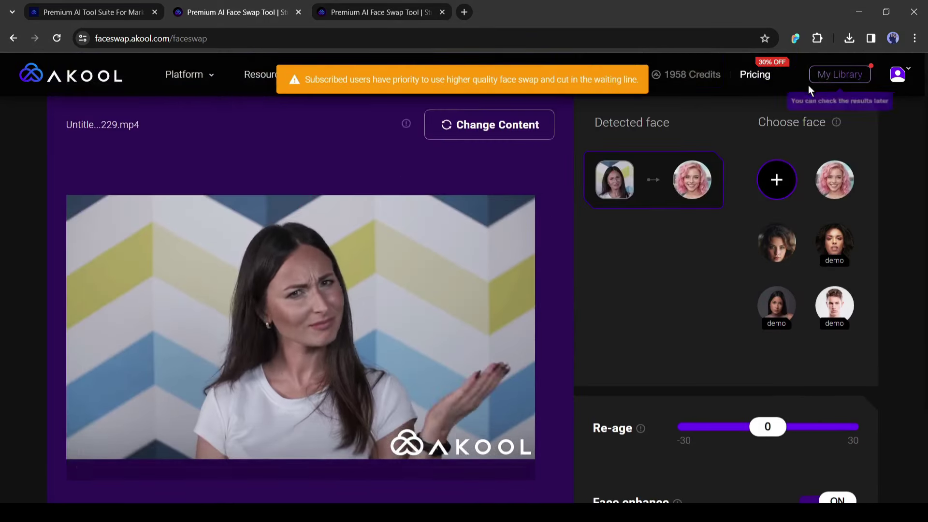
left_click(822, 77)
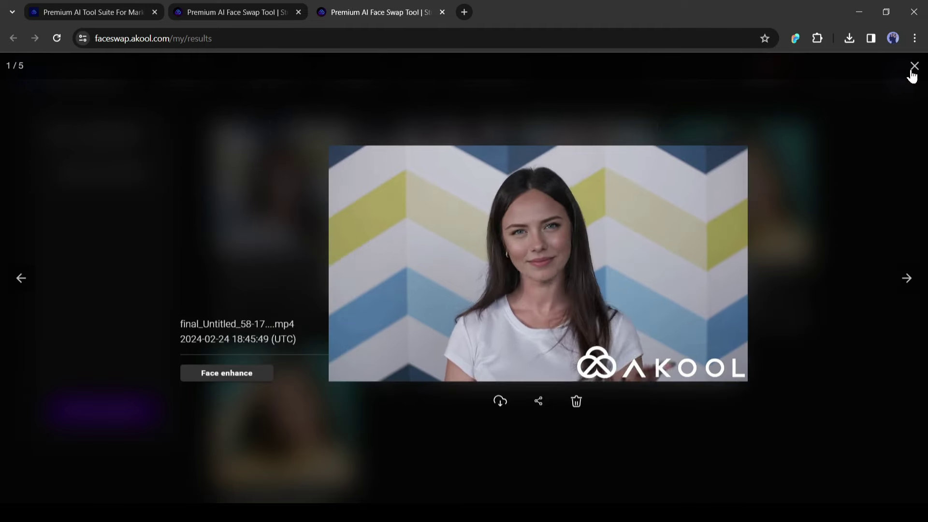
left_click(914, 65)
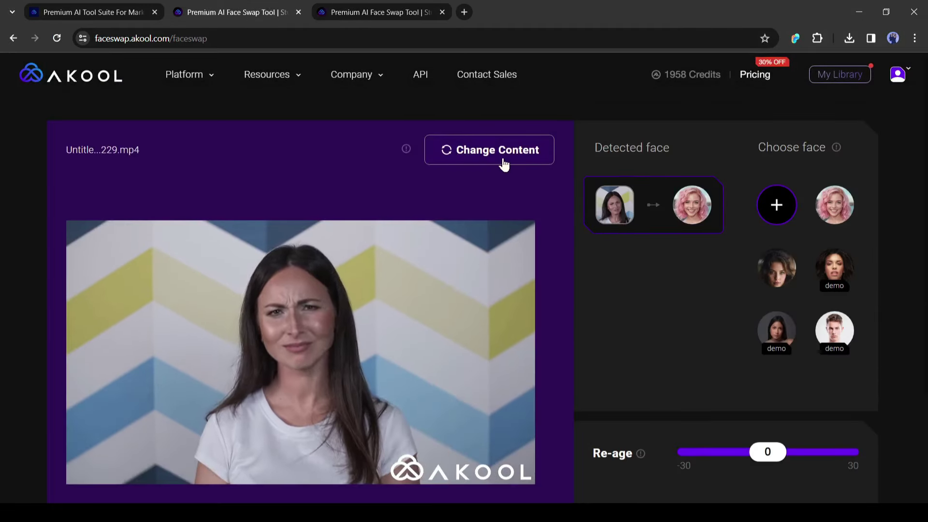
Replace the source with the two-person kitchen video Untitled_40.mp4
left_click(503, 159)
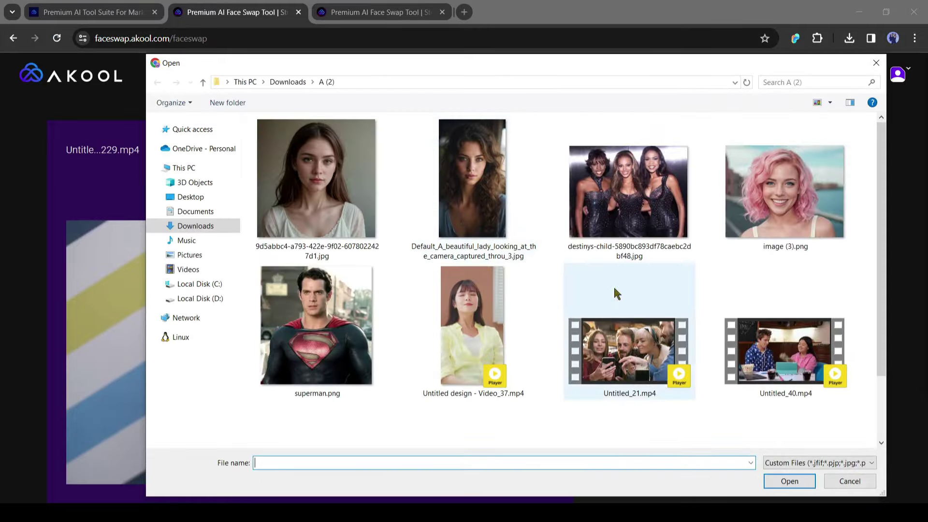
scroll(755, 377, "down", 2)
double_click(799, 273)
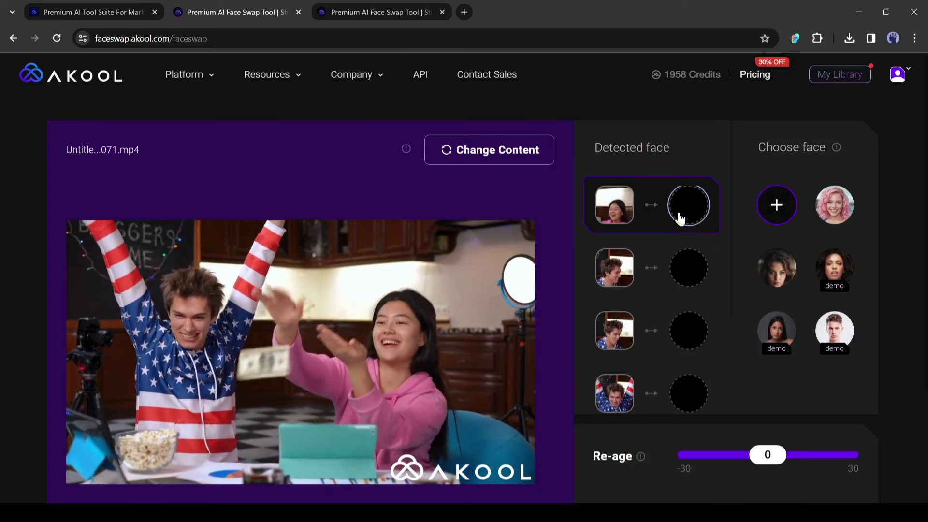
Upload the brunette portrait and superman.png faces, assign Superman to the detected faces, and run the swap
left_click(776, 207)
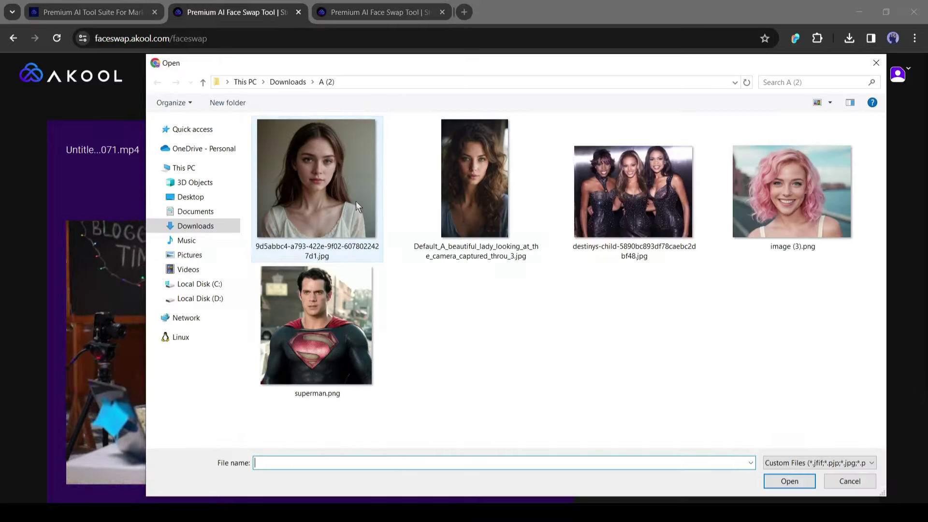
double_click(351, 183)
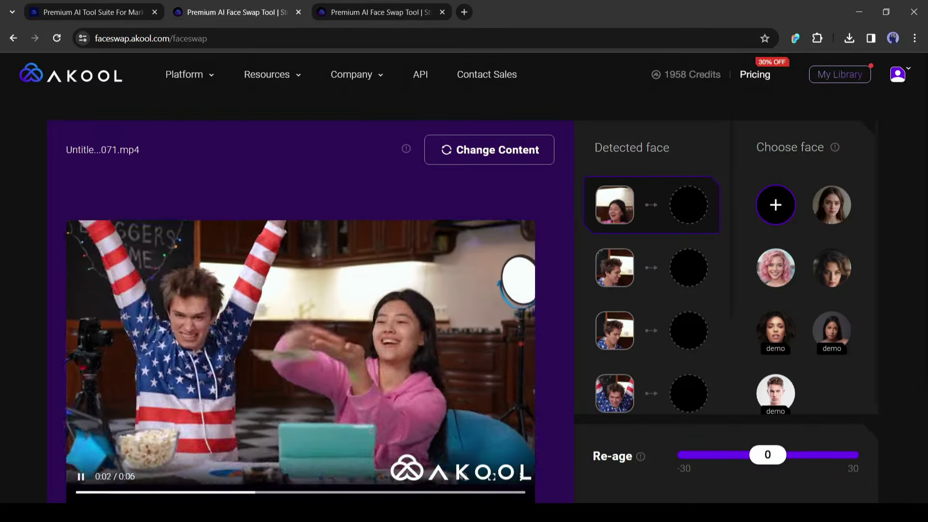
left_click(776, 205)
double_click(312, 321)
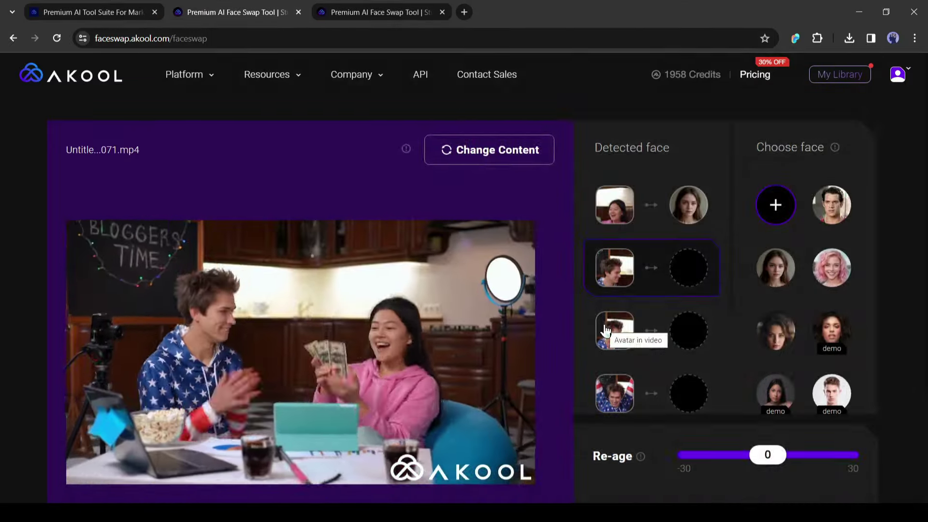
left_click(831, 219)
left_click(832, 219)
scroll(688, 269, "down", 2)
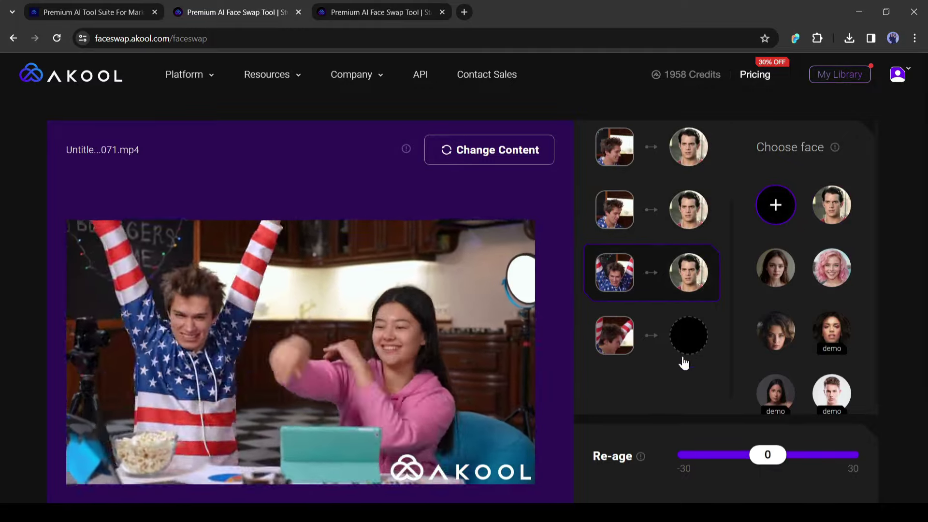
scroll(770, 423, "down", 3)
left_click(754, 474)
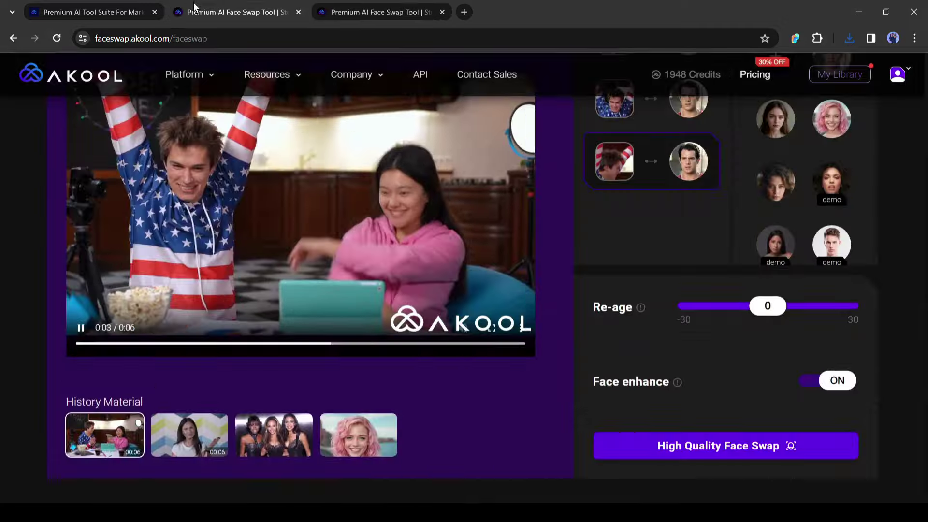
Replace the current video with the office group video Untitled_19.mp4
scroll(338, 193, "up", 3)
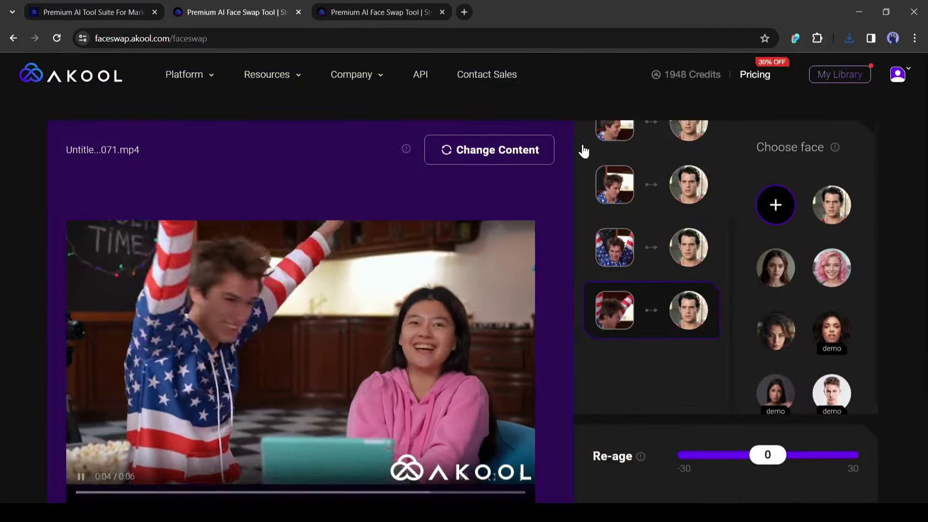
left_click(491, 155)
double_click(629, 261)
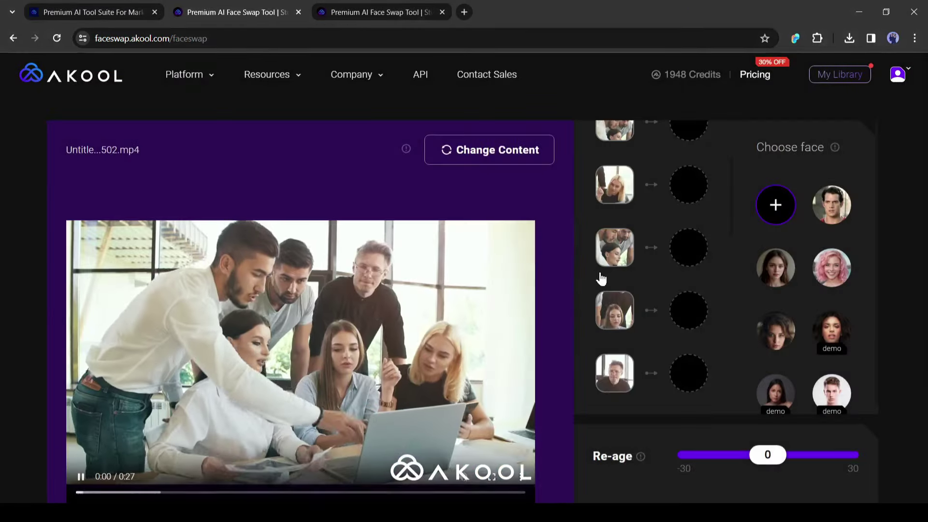
Assign faces to the detected people: dark-haired man, demo man, pink-haired, brunette, and dark-haired woman
scroll(628, 314, "up", 3)
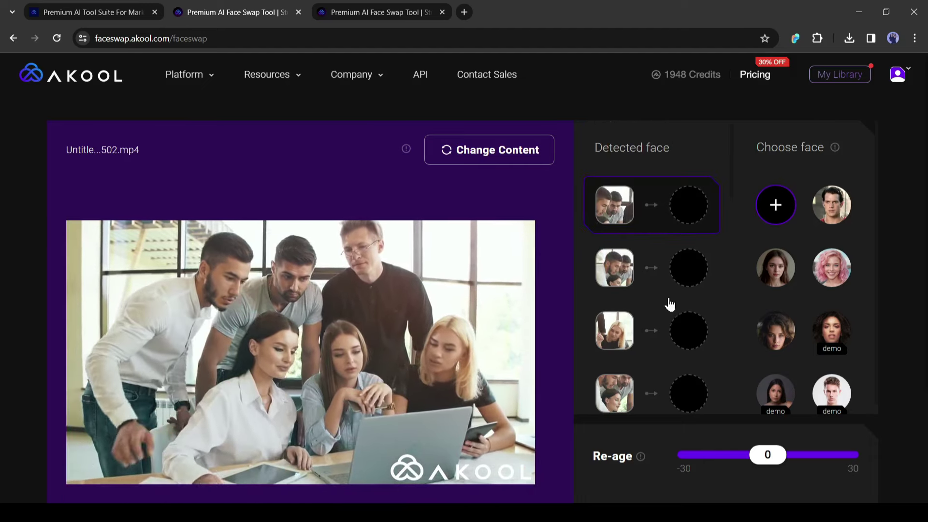
left_click(832, 205)
left_click(831, 392)
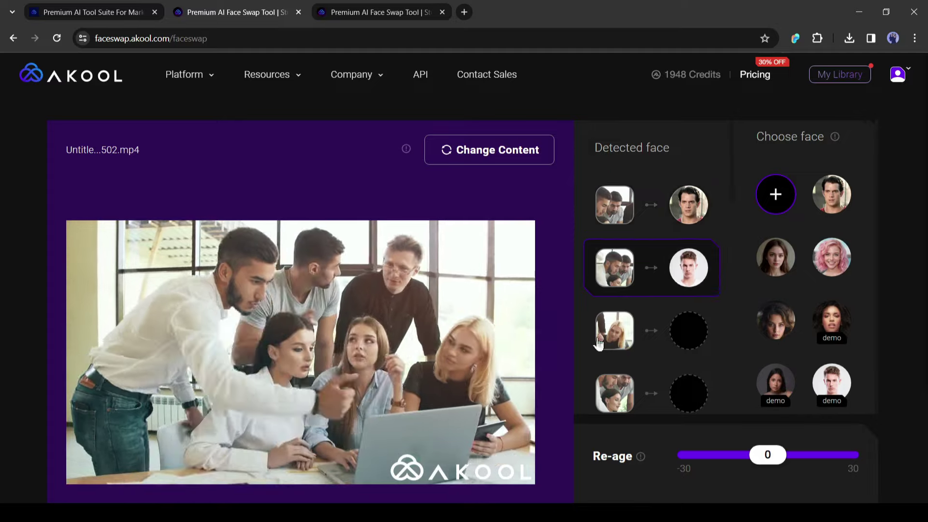
left_click(832, 268)
left_click(788, 269)
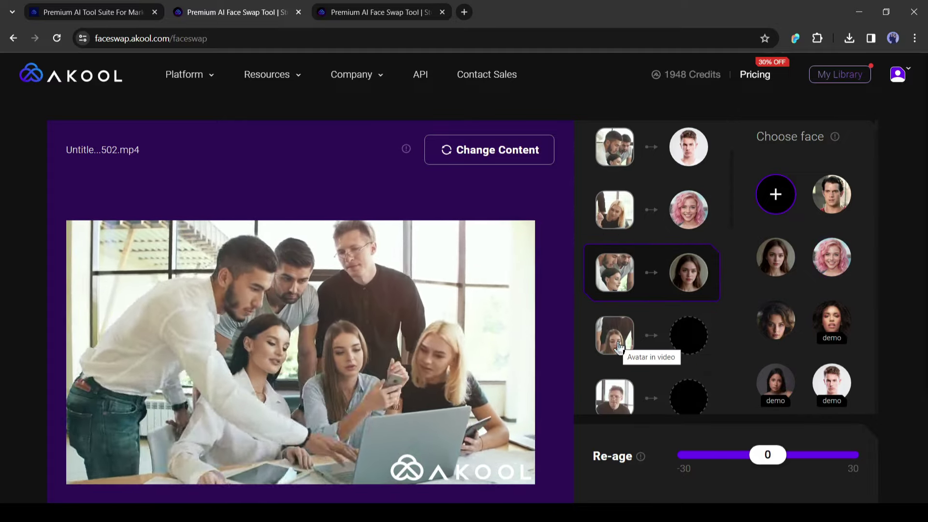
scroll(668, 385, "down", 2)
left_click(841, 342)
left_click(841, 345)
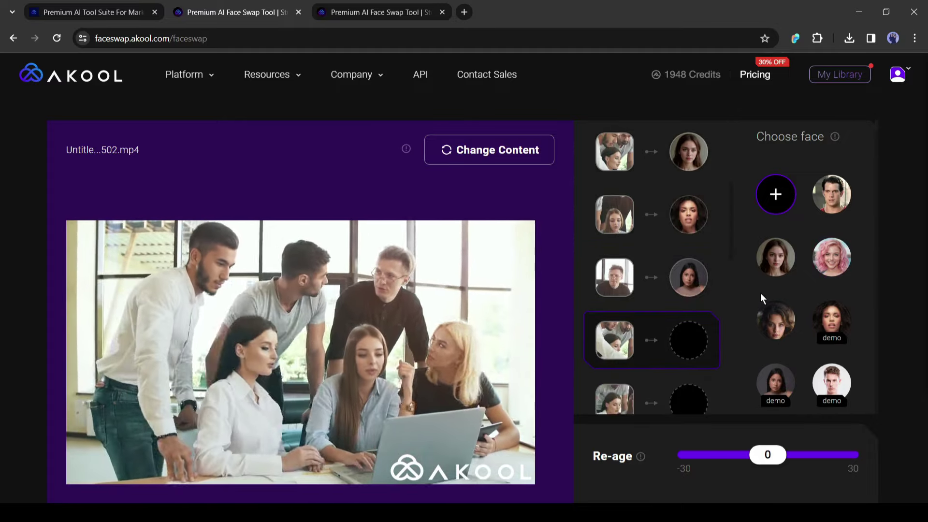
left_click(775, 259)
Start the High Quality Face Swap and review the too-many-faces (8 limit) error message
scroll(692, 296, "up", 1)
scroll(738, 290, "down", 5)
scroll(886, 261, "up", 5)
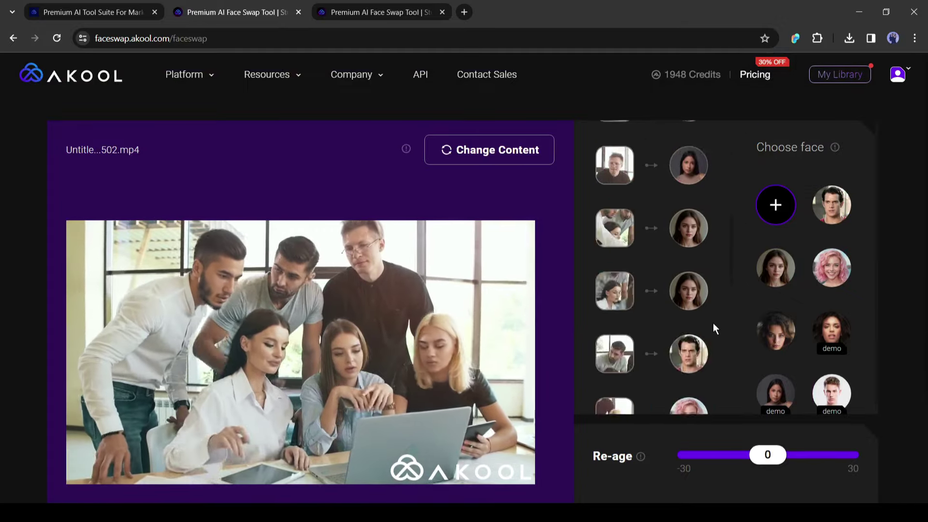
scroll(735, 353, "down", 3)
left_click(728, 453)
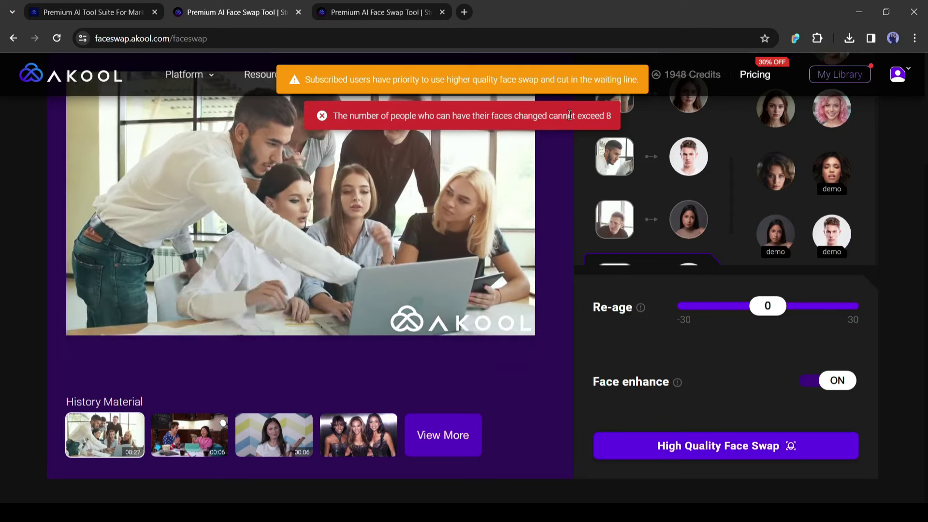
left_click_drag(417, 80, 615, 80)
left_click(619, 80)
scroll(707, 267, "up", 2)
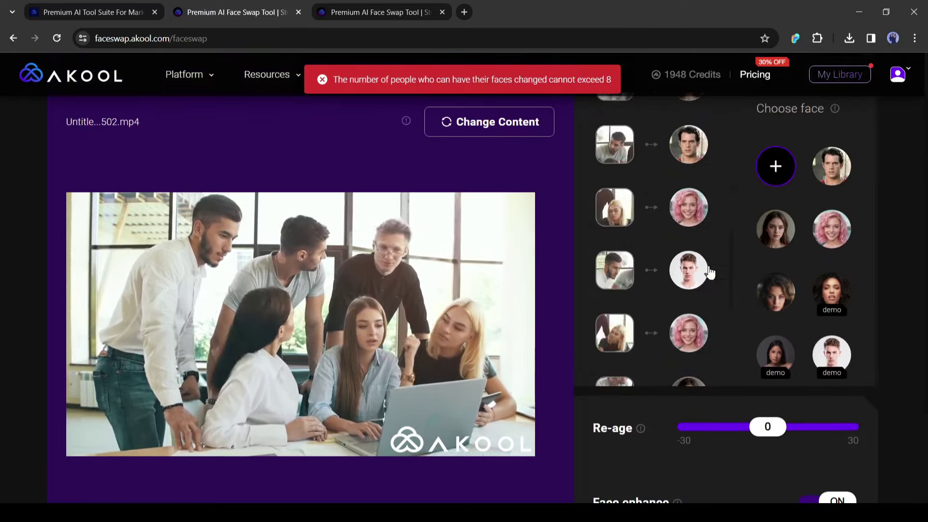
scroll(686, 232, "up", 5)
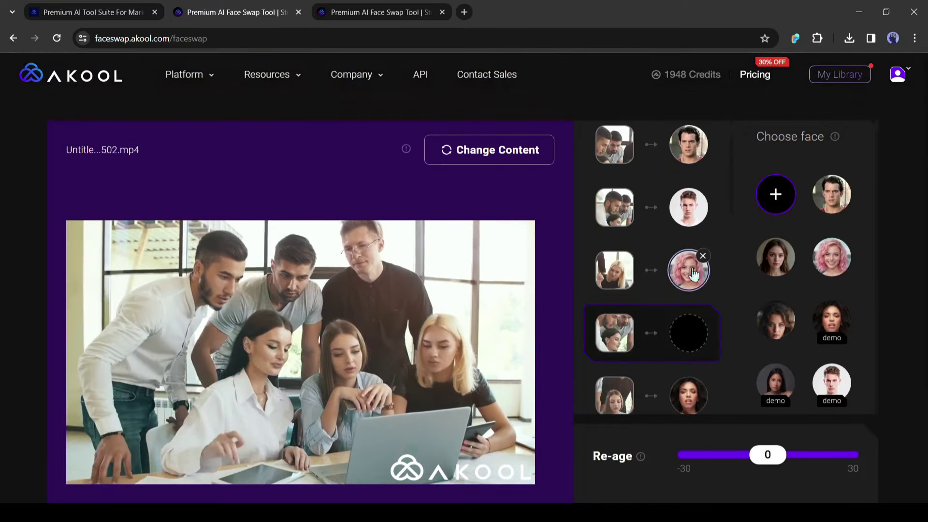
scroll(714, 267, "down", 1)
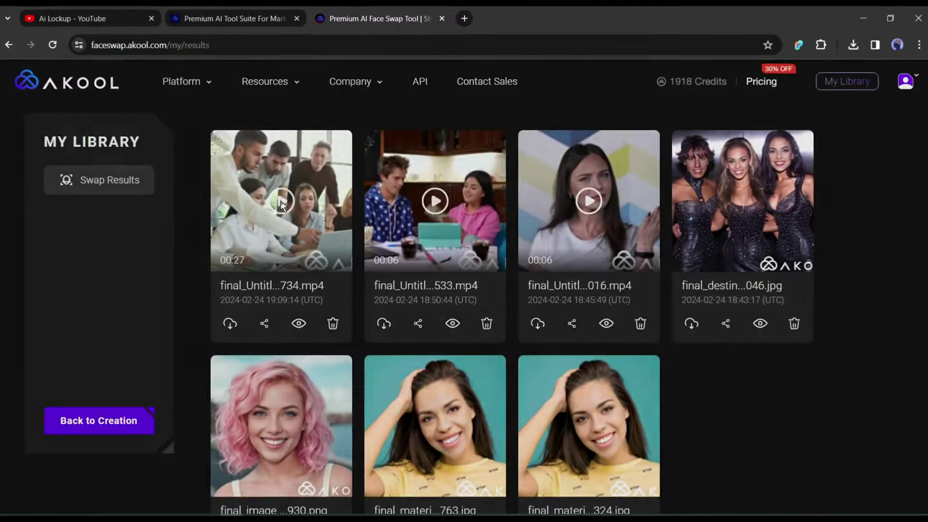
Preview the newest result video, final_Untitled_19-17....mp4, in My Library
left_click(301, 205)
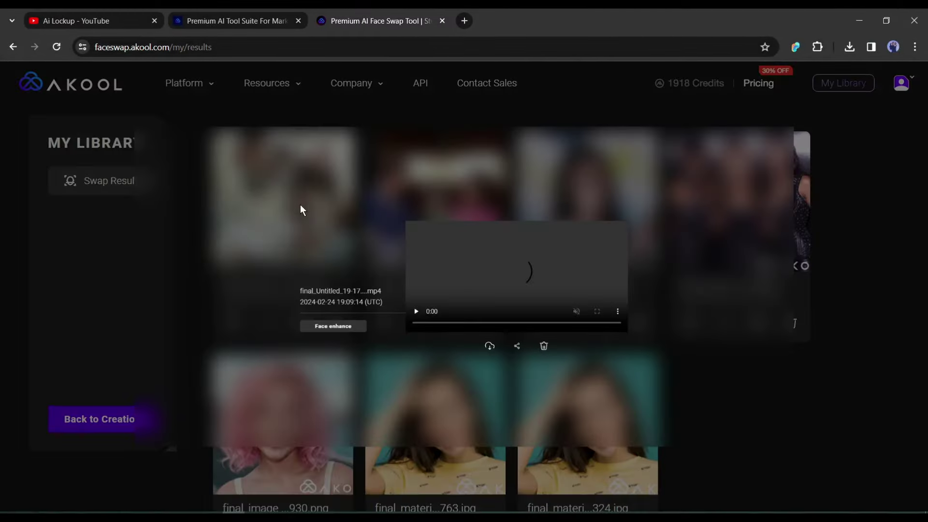